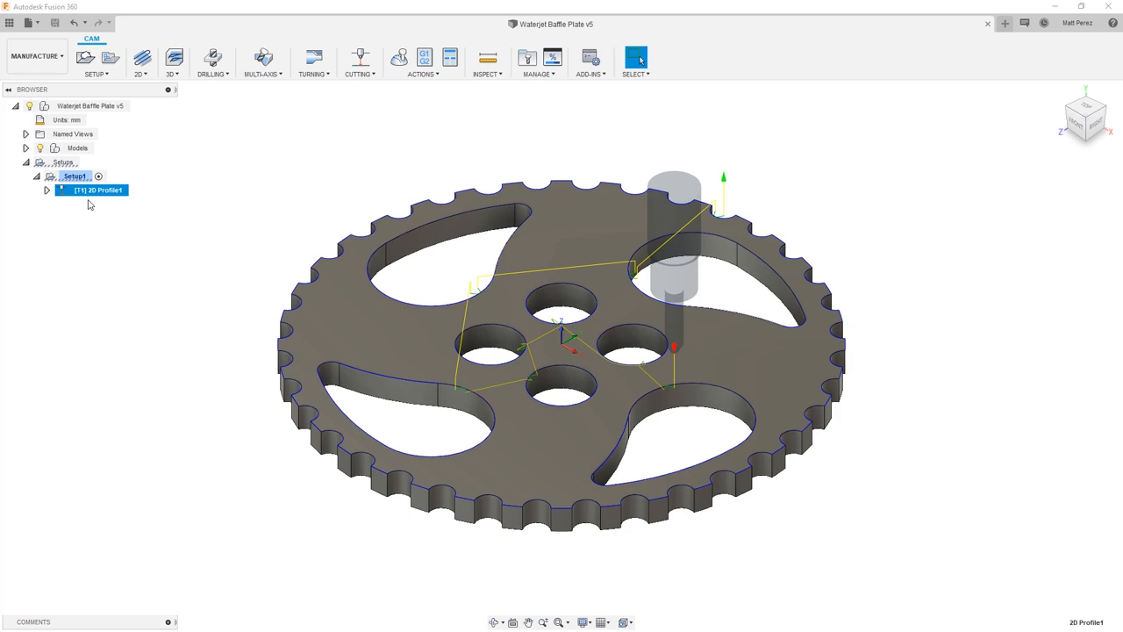
- Open the toolpath simulation for the 2D Profile1 operation
left_click(421, 74)
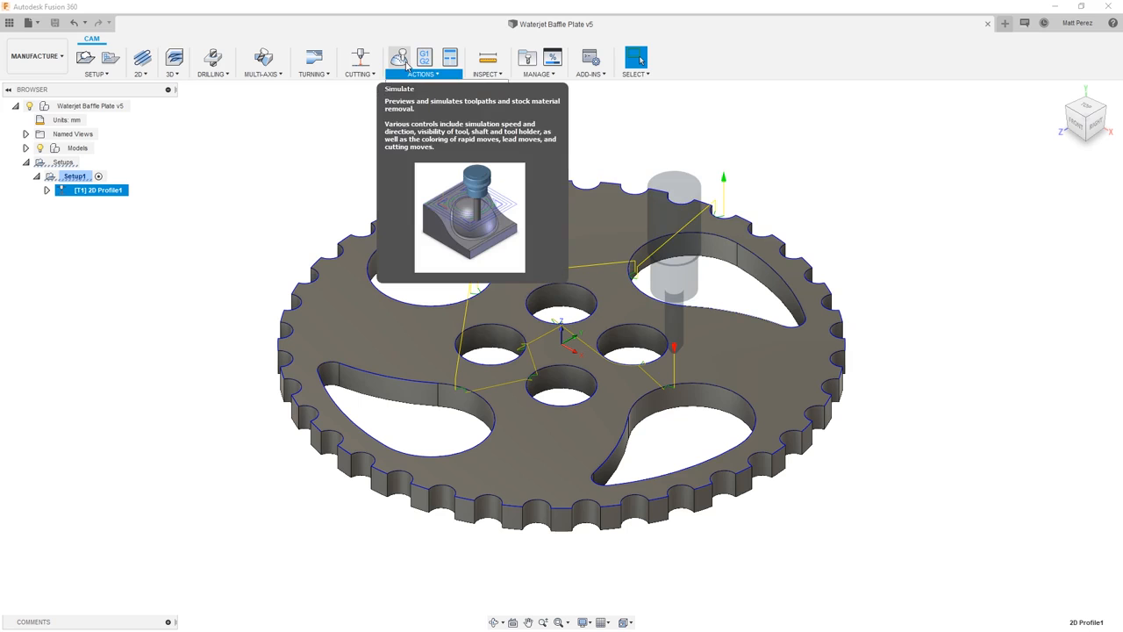
left_click(407, 64)
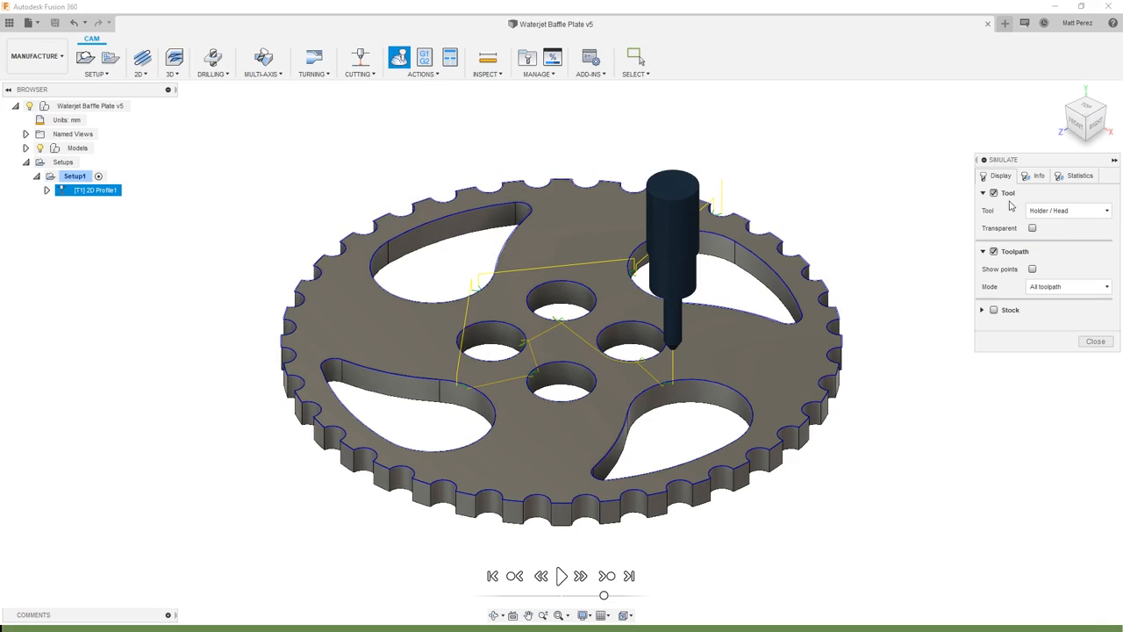
- Preview the simulated tool as flute only and as shaft, and return its display to Holder / Head
left_click(1060, 215)
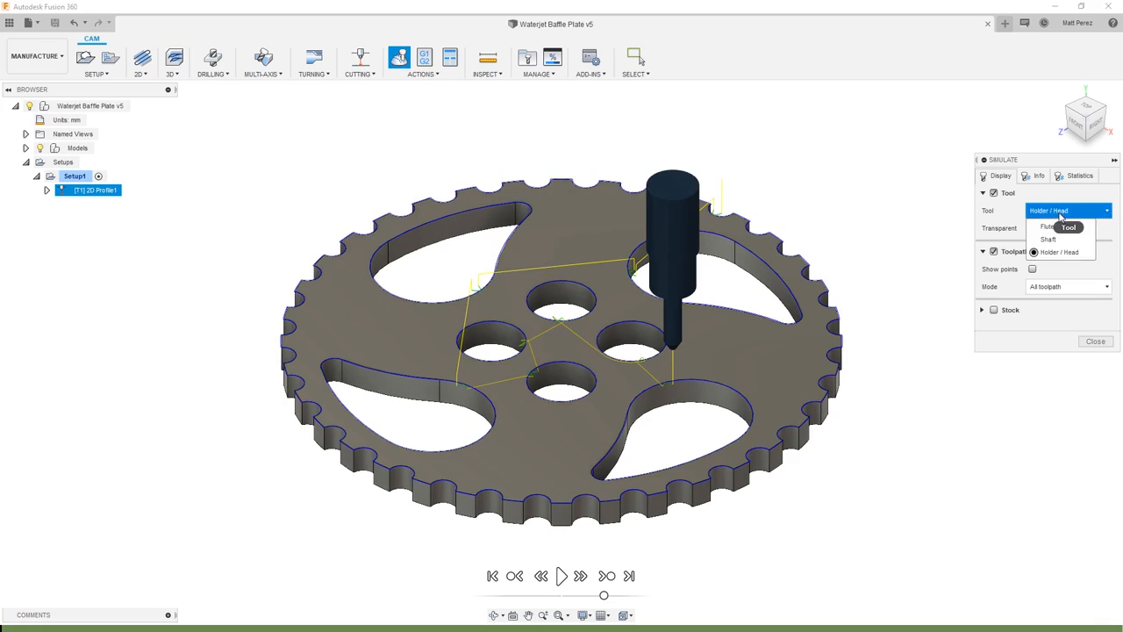
left_click(1063, 223)
left_click(1064, 212)
left_click(1064, 237)
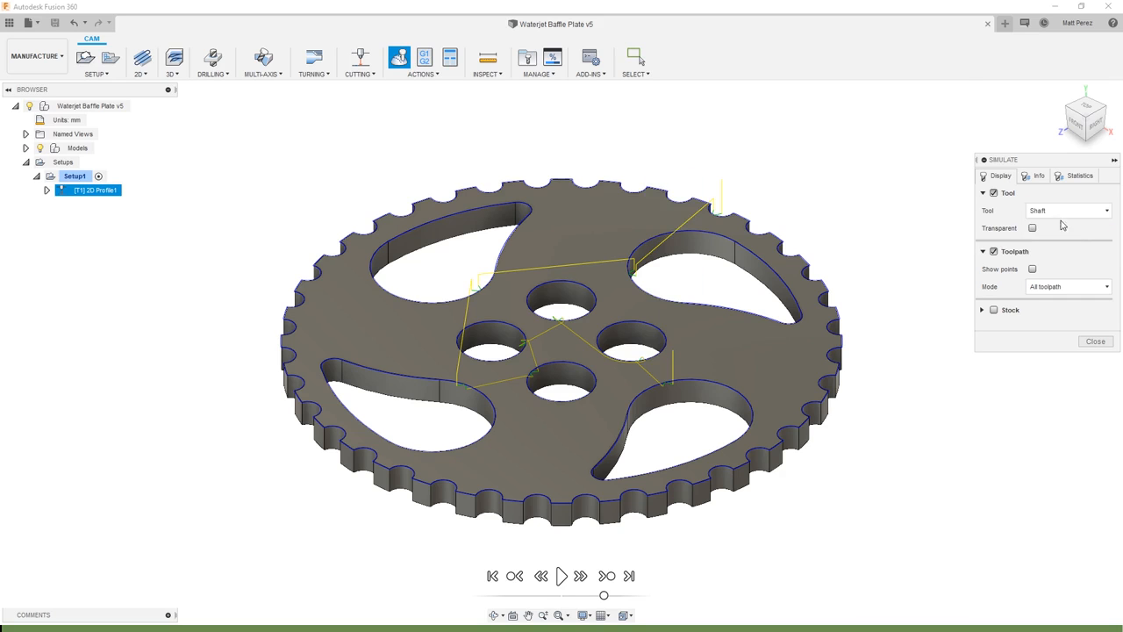
left_click(1064, 215)
left_click(1066, 257)
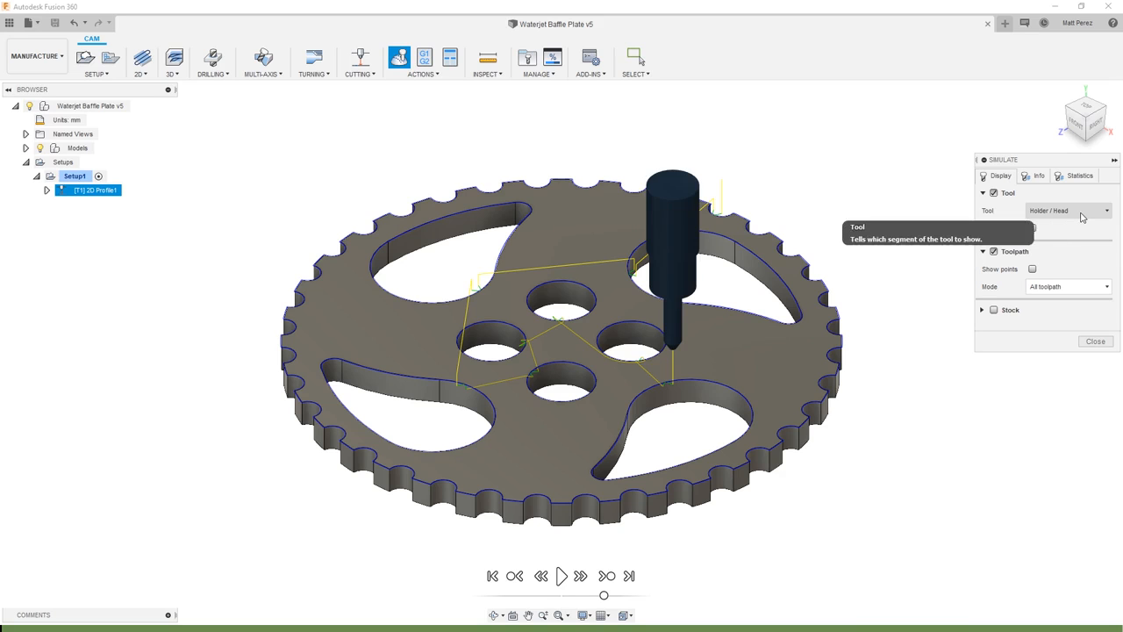
- Make the simulated tool transparent and set the toolpath display mode to Tail, with points hidden
left_click(1032, 228)
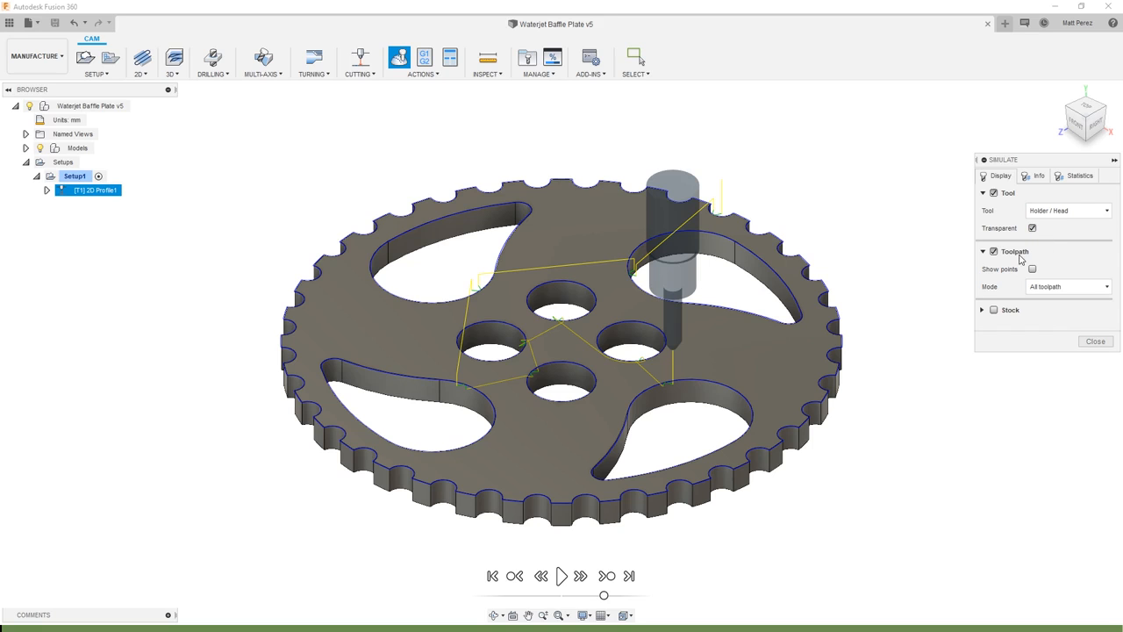
left_click(1032, 269)
left_click(1033, 270)
left_click(1057, 287)
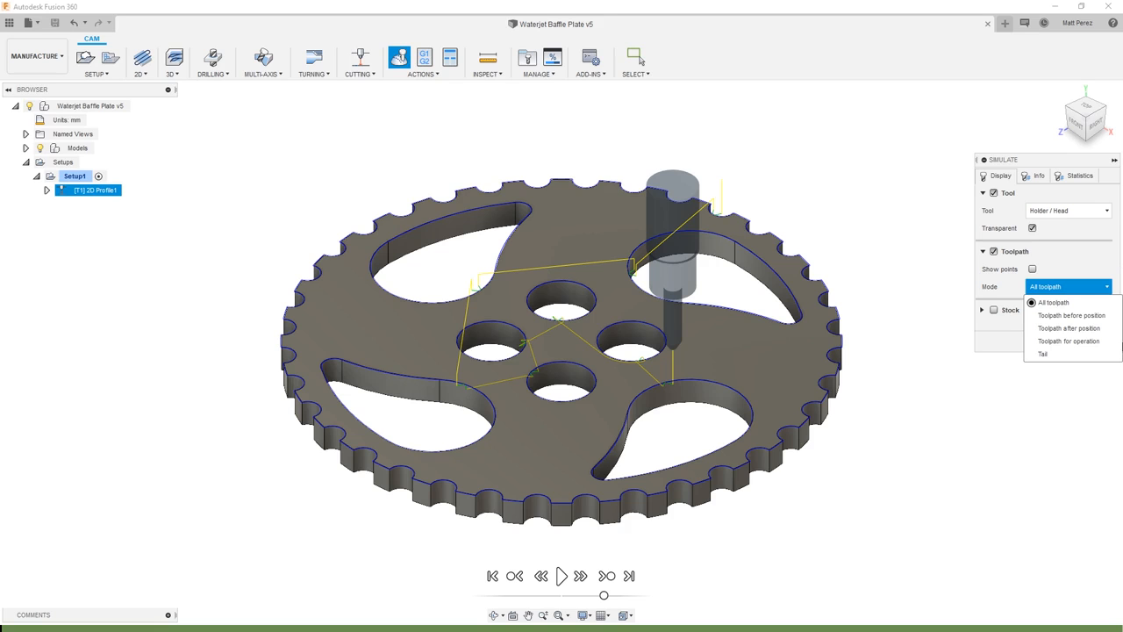
left_click(1044, 354)
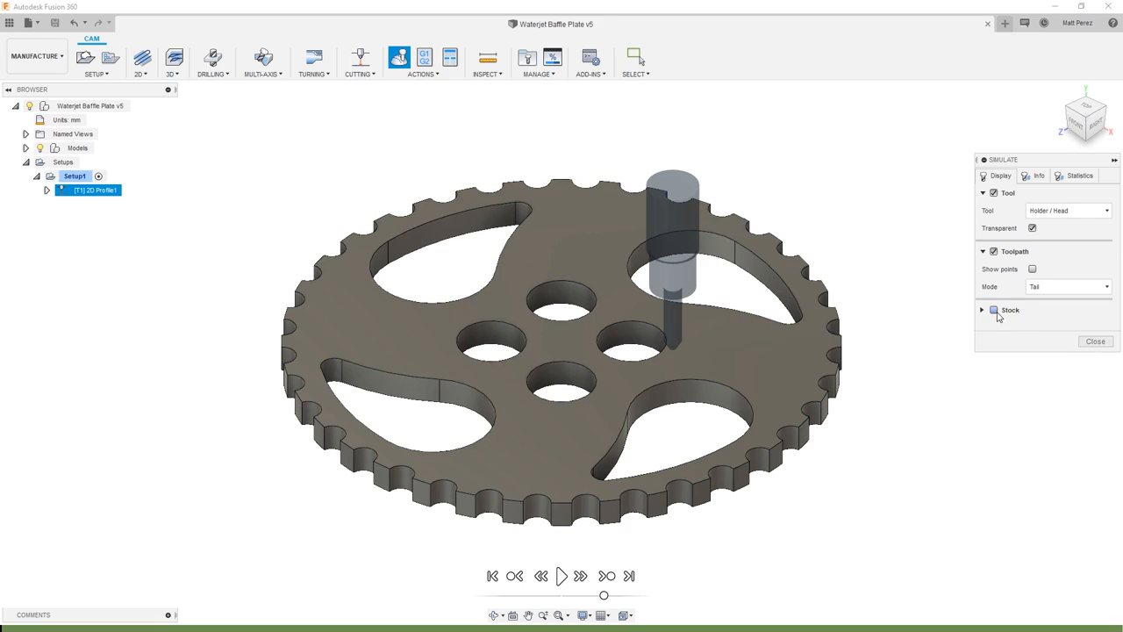
- Show the stock in the simulation using Fast (3-axis only) mode, with its colorization kept by operation
left_click(995, 310)
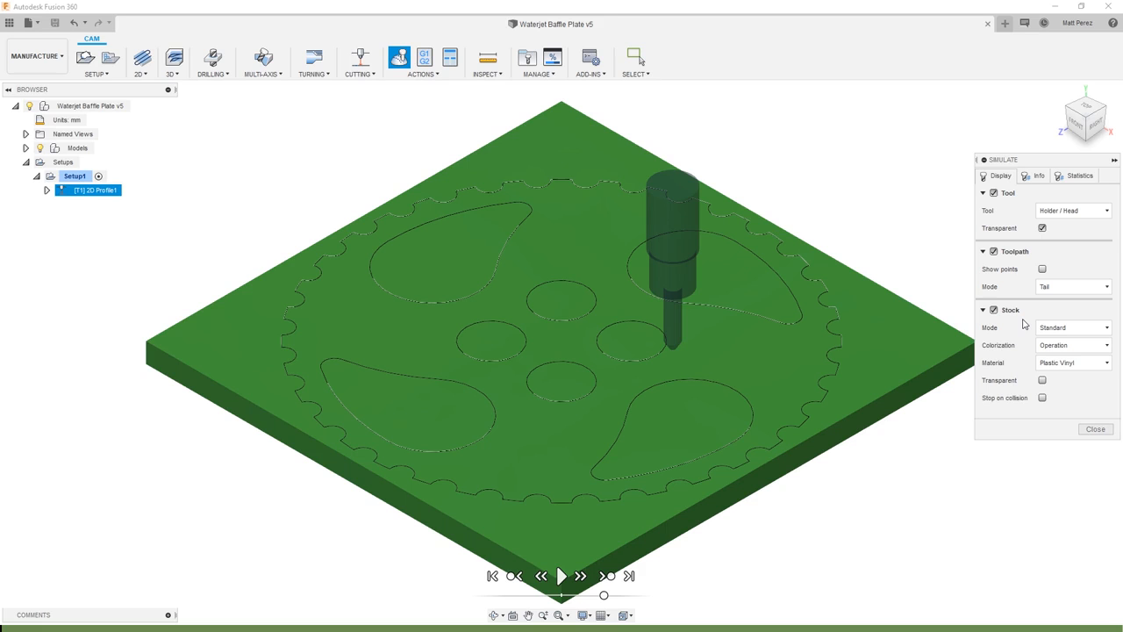
left_click(1077, 328)
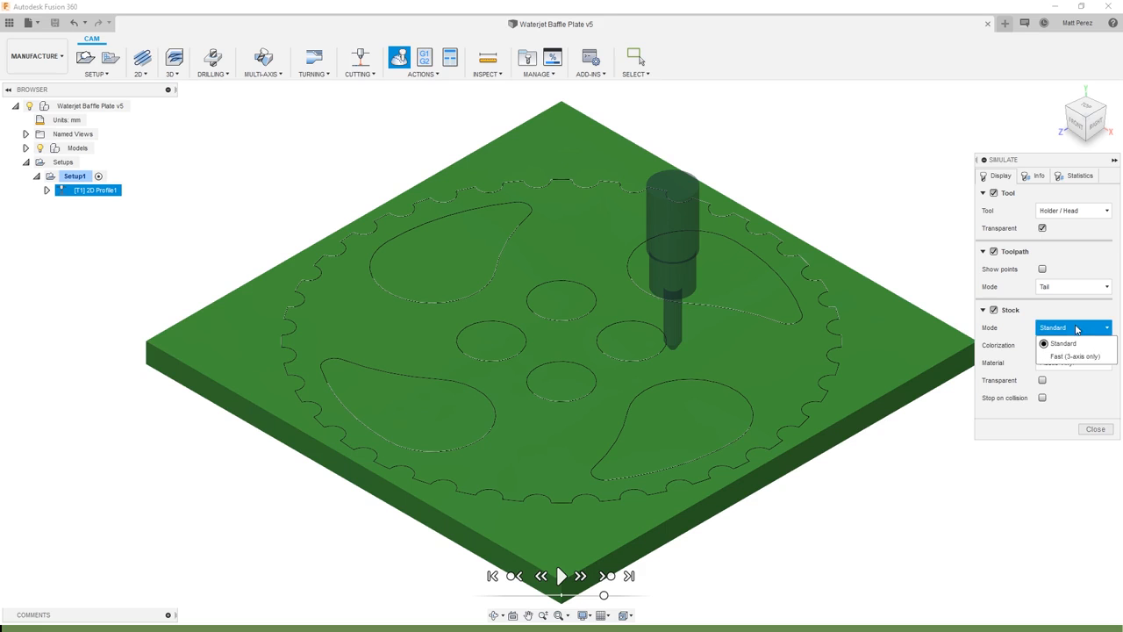
left_click(1088, 357)
left_click(1095, 345)
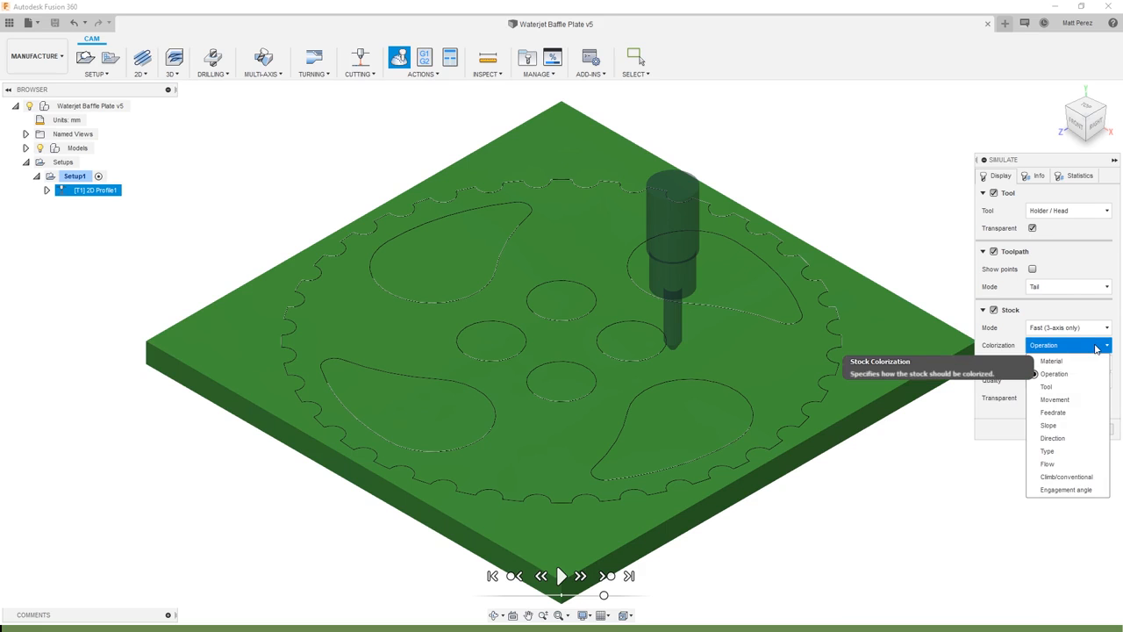
left_click(1095, 346)
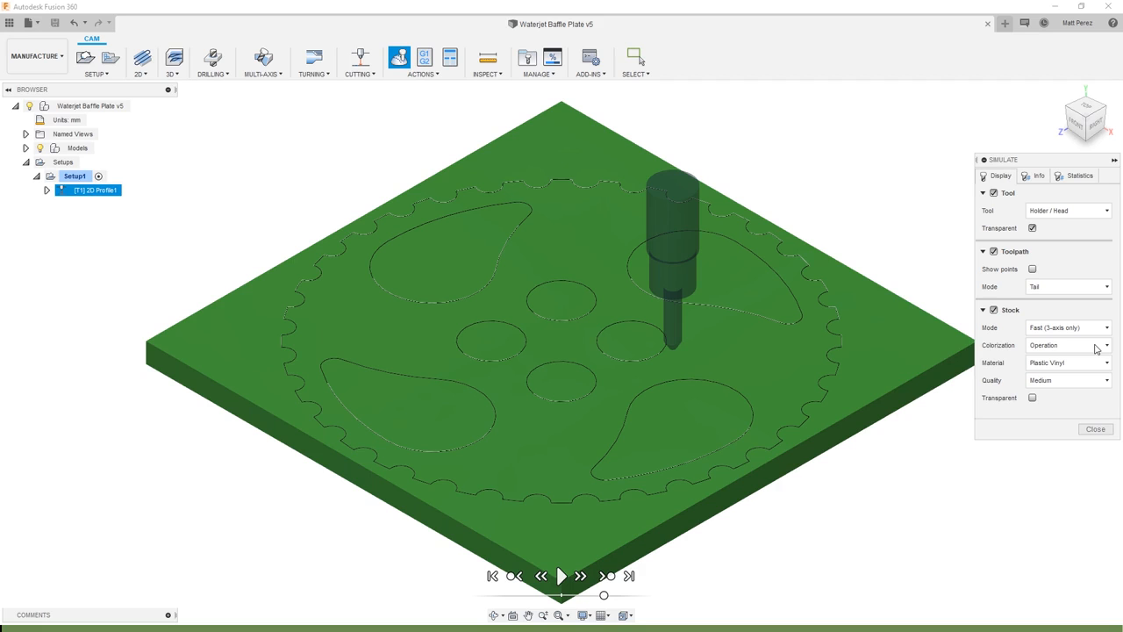
- Preview the stock material as Ceramic, Metallic Paint and Mirror, and return it to Plastic Vinyl
left_click(1096, 363)
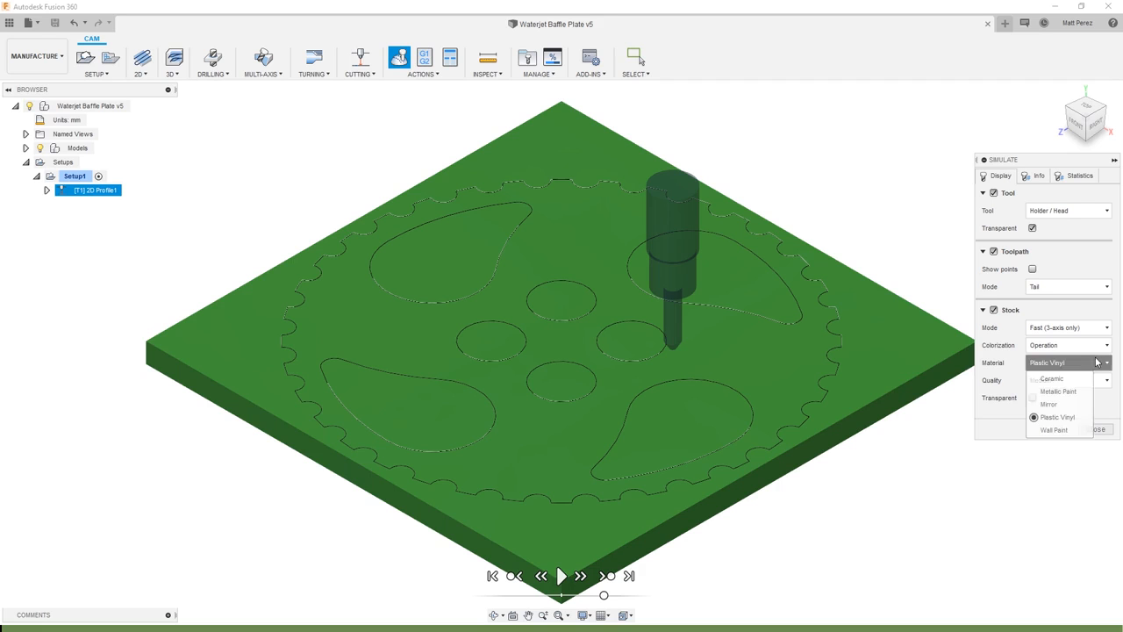
left_click(1085, 378)
left_click(1095, 363)
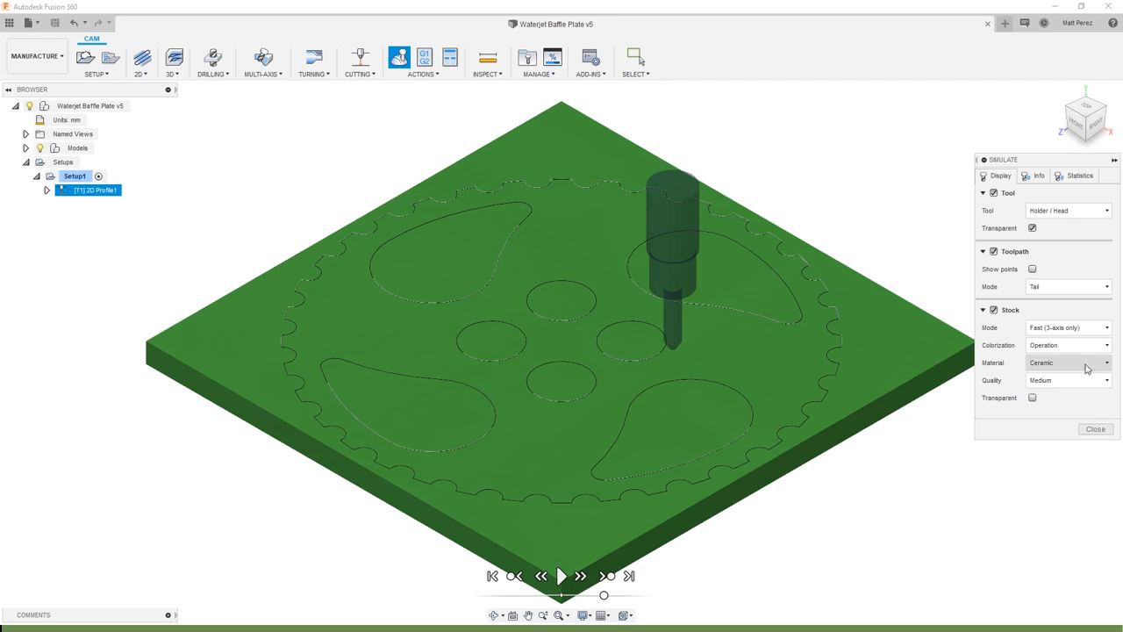
left_click(1070, 396)
left_click(1072, 365)
left_click(1070, 395)
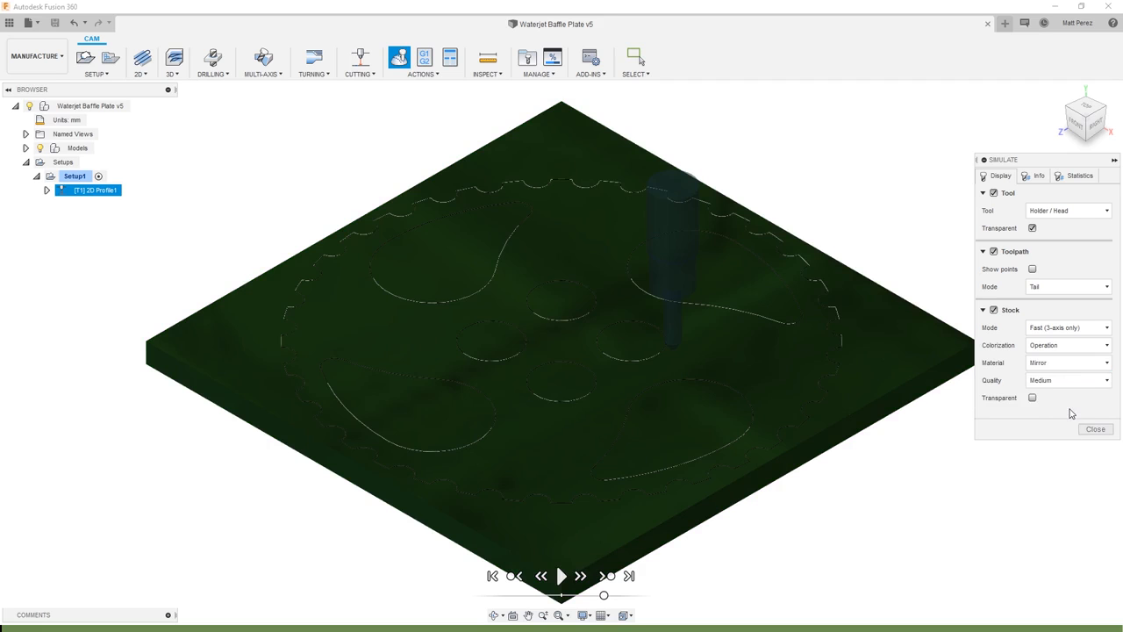
left_click(1084, 366)
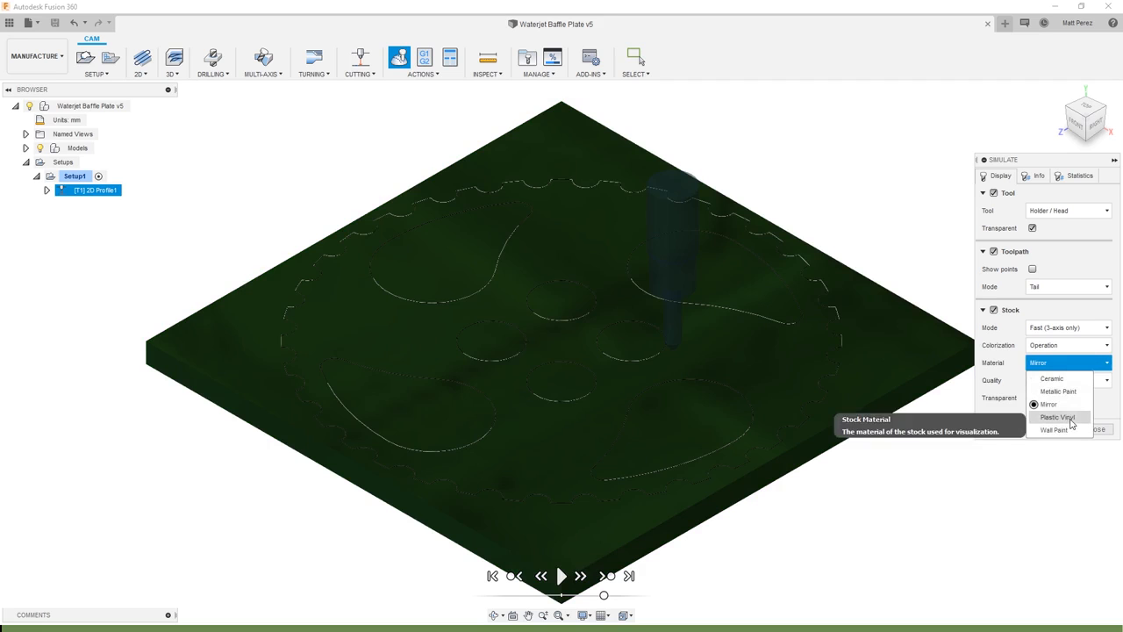
left_click(1069, 418)
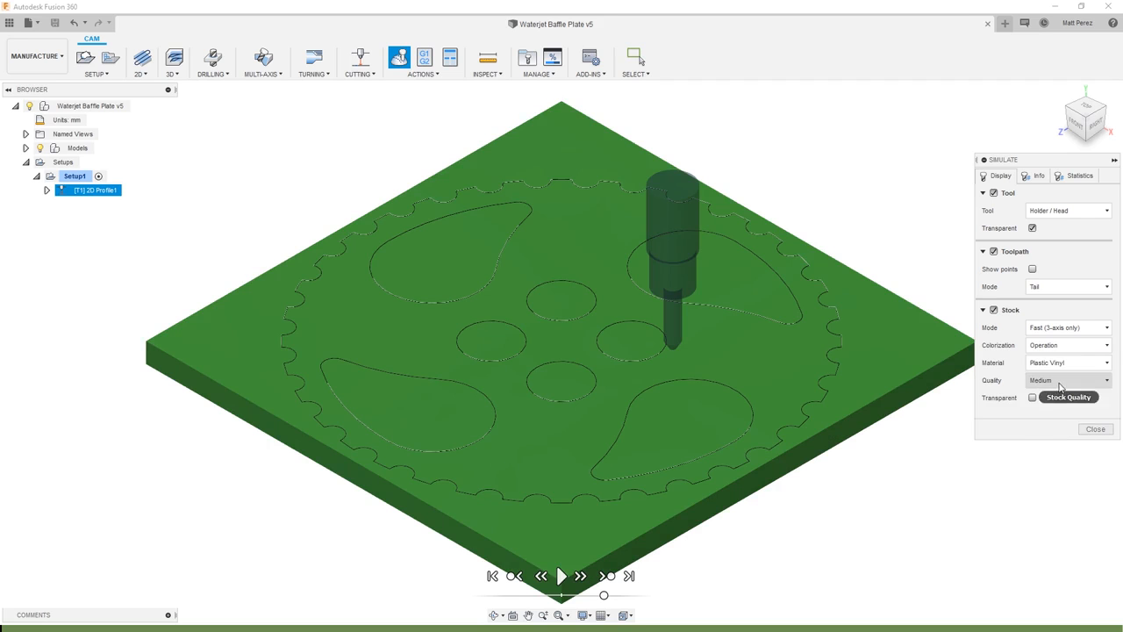
- Set the stock quality to High and hide the models so only the opaque stock is displayed
left_click(1062, 385)
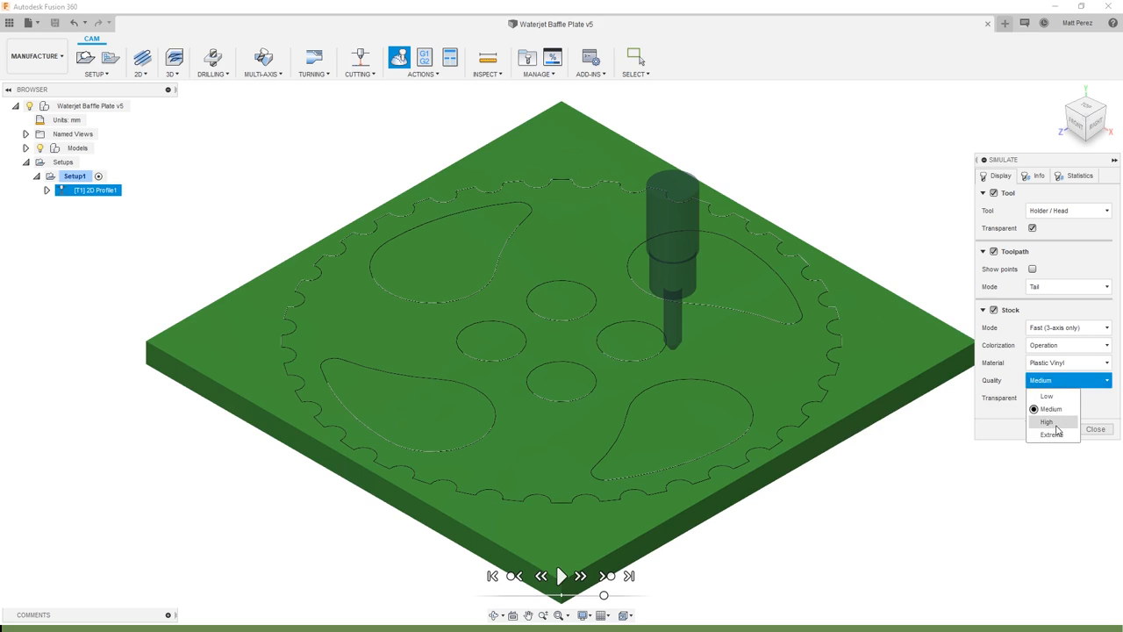
left_click(1058, 428)
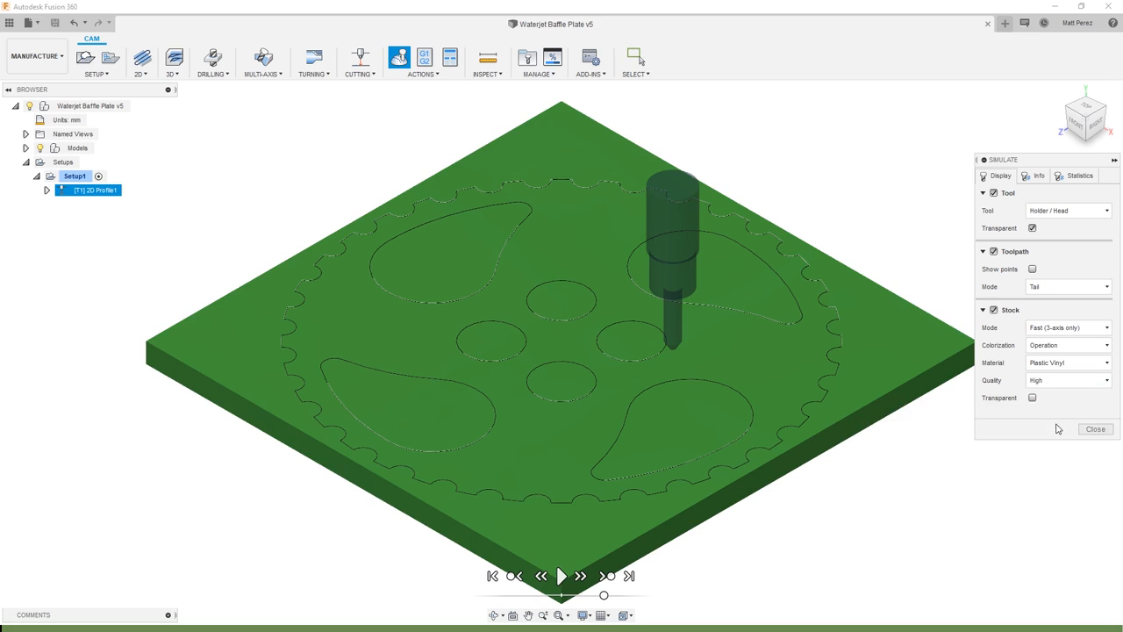
left_click(1033, 399)
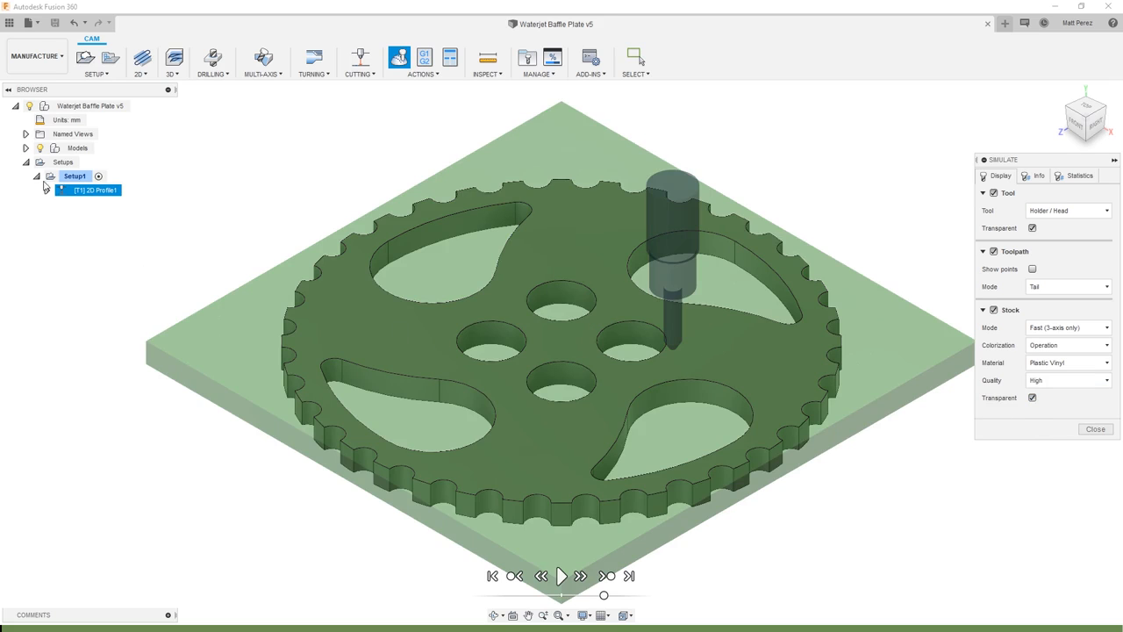
left_click(40, 148)
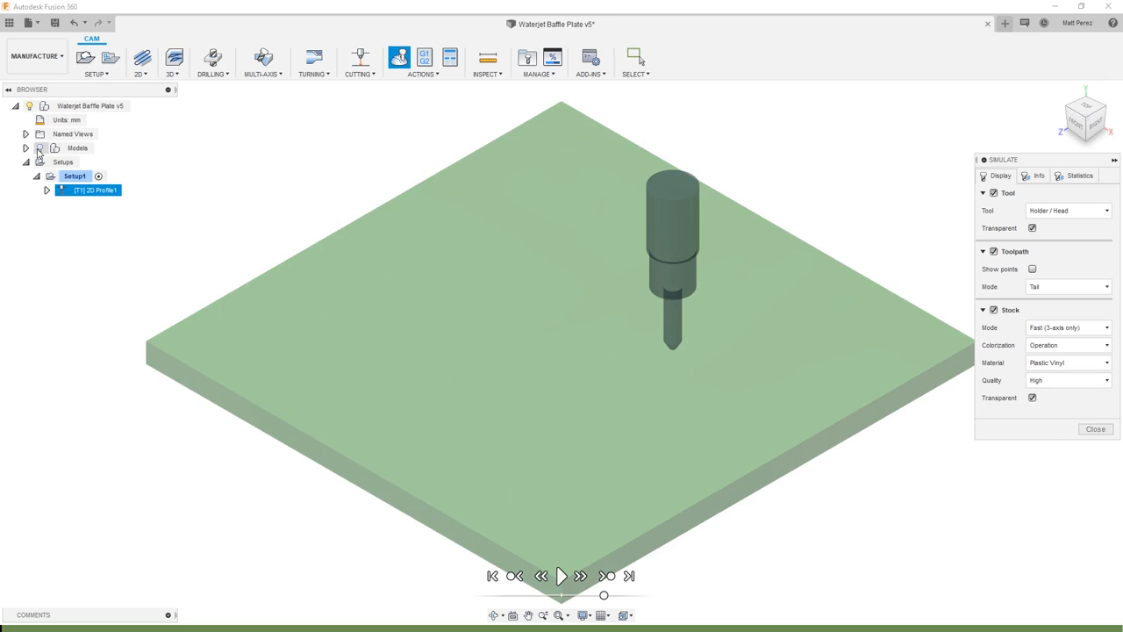
left_click(1032, 398)
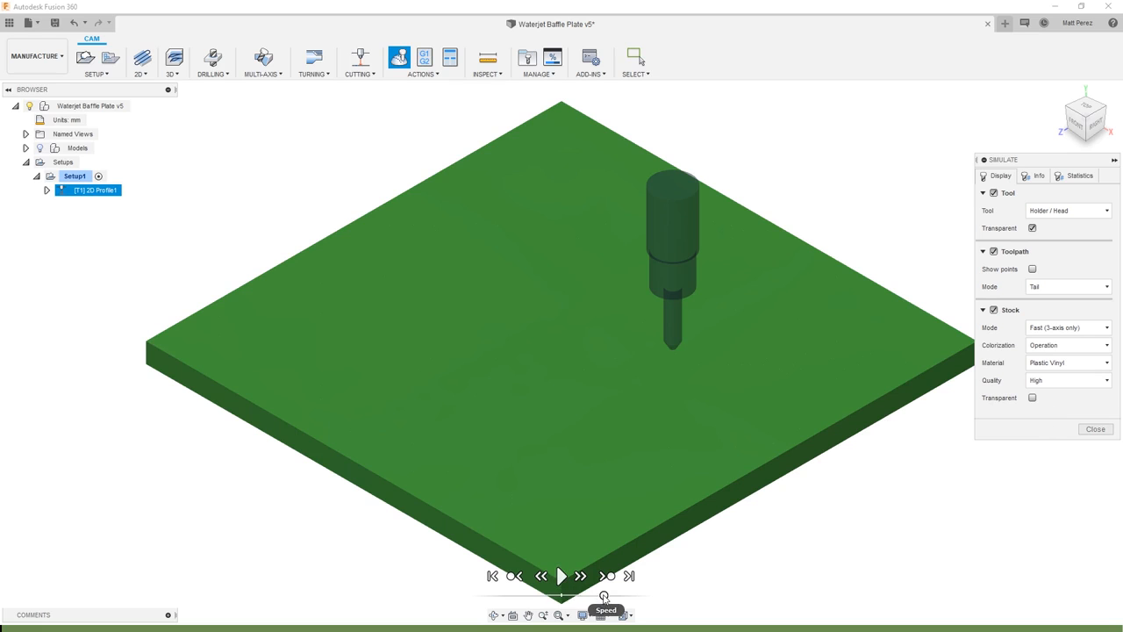
- Adjust the playback speed and run the cutting simulation through to the end of the toolpath
mouse_move(604, 596)
left_mouse_down()
mouse_move(520, 596)
mouse_move(618, 596)
left_mouse_up()
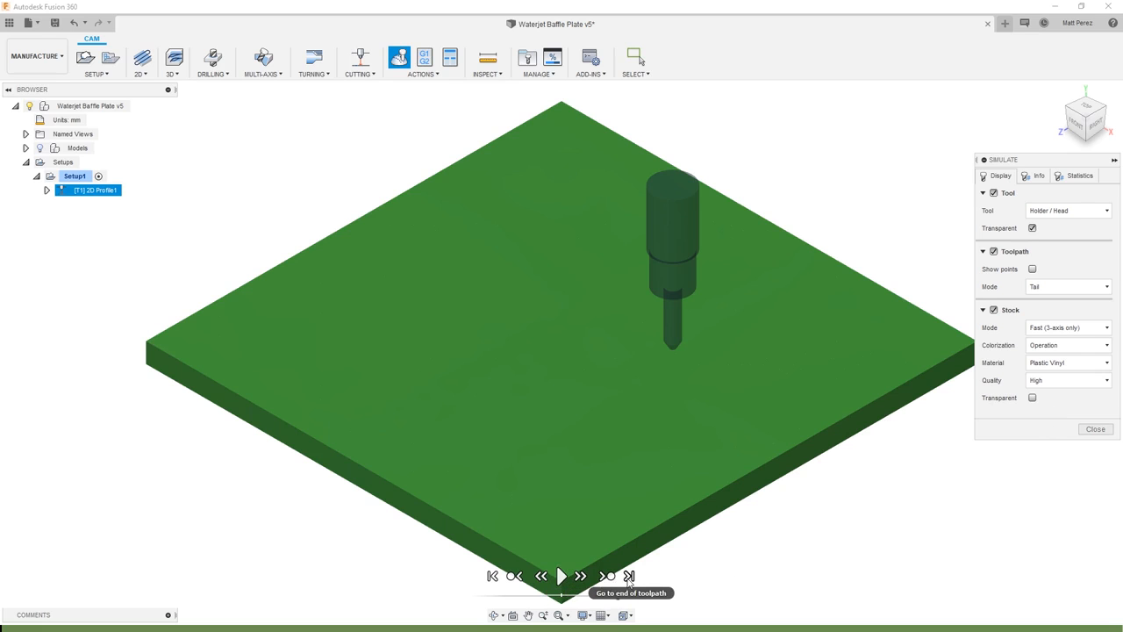
left_click_drag(618, 596, 603, 596)
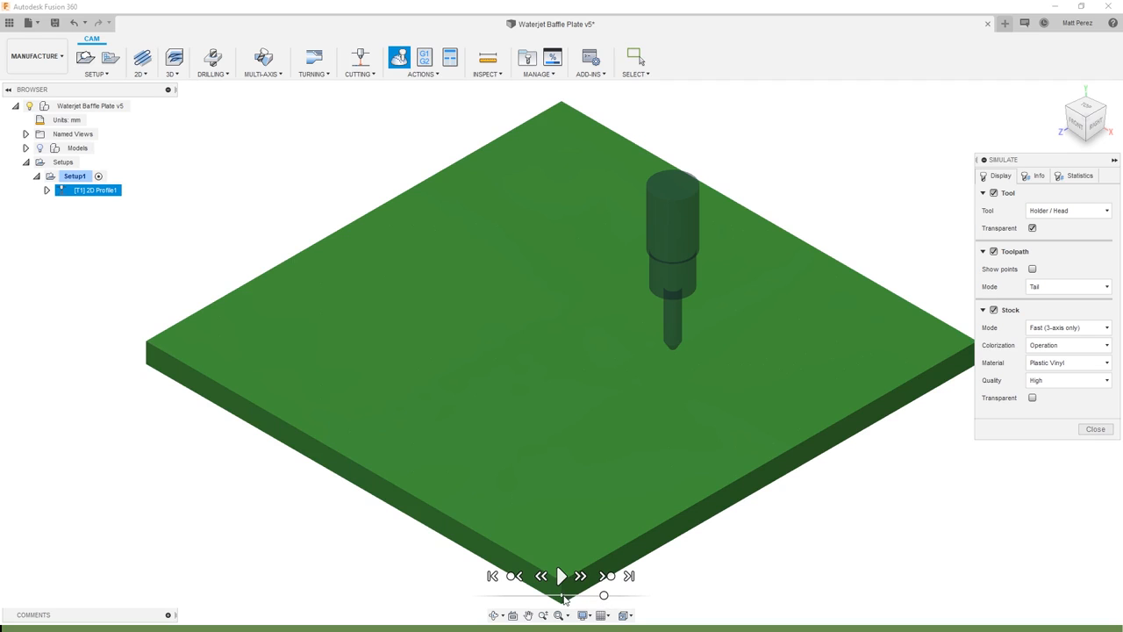
left_click(564, 578)
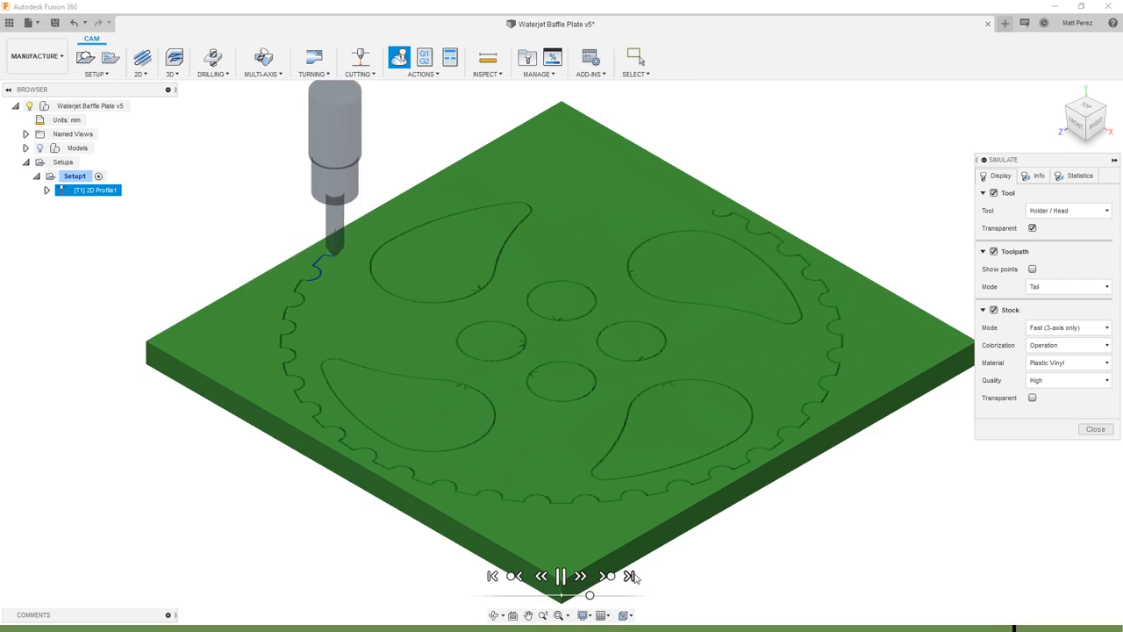
left_click(606, 578)
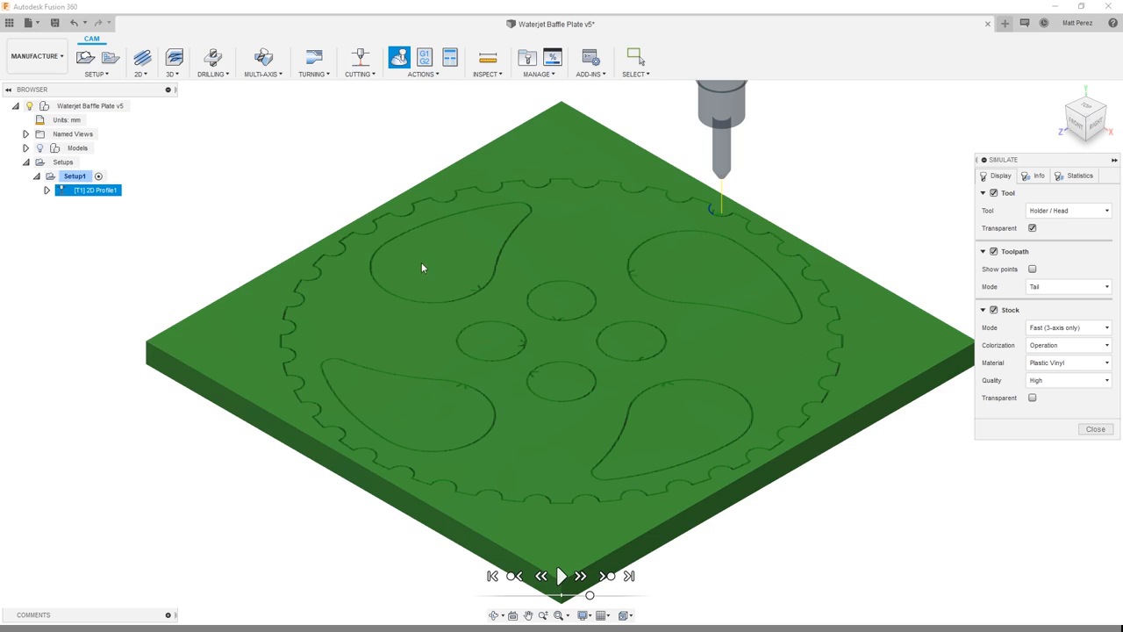
- Close the simulation and show the models again
left_click(1095, 429)
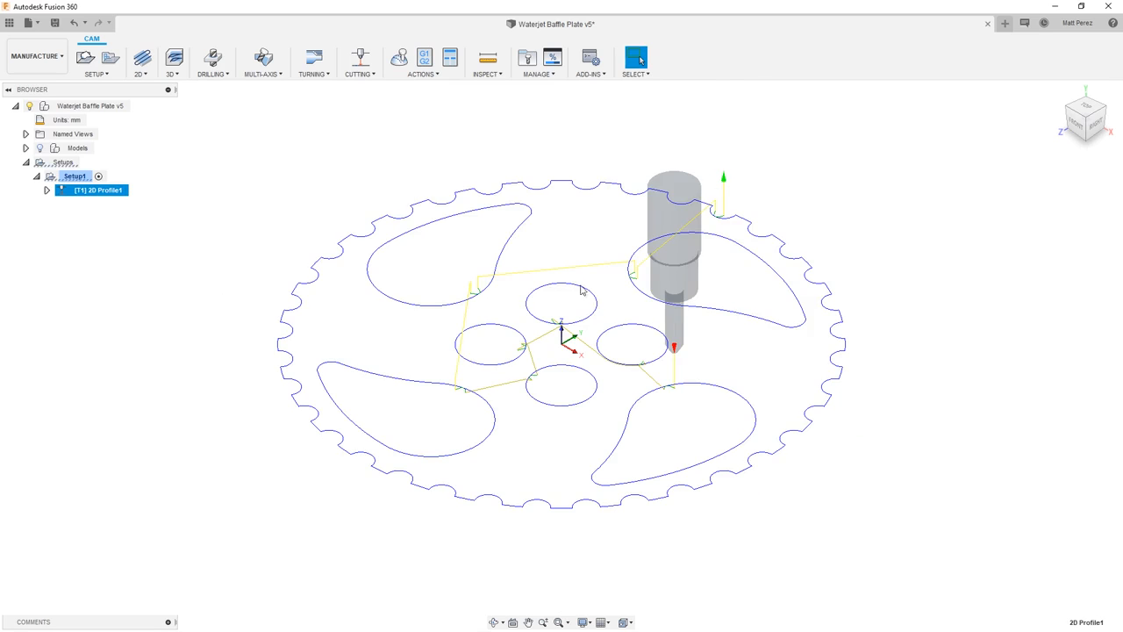
left_click(40, 148)
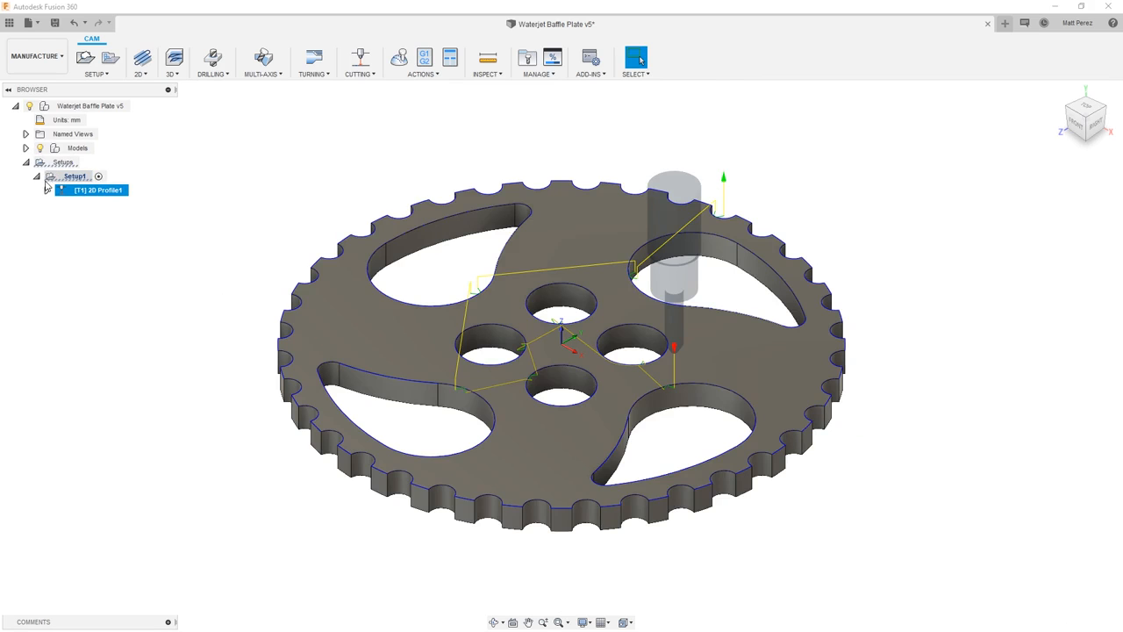
- Edit the 2D Profile operation's linking settings to a maximum stay-down distance of 150 mm and regenerate the toolpath
right_click(99, 190)
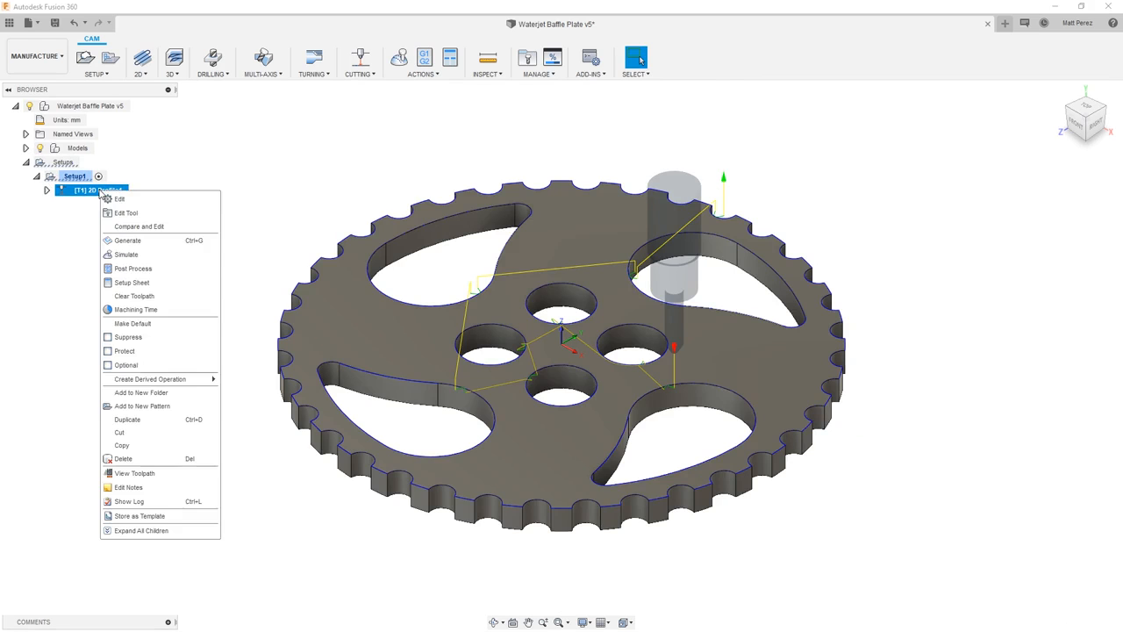
left_click(112, 200)
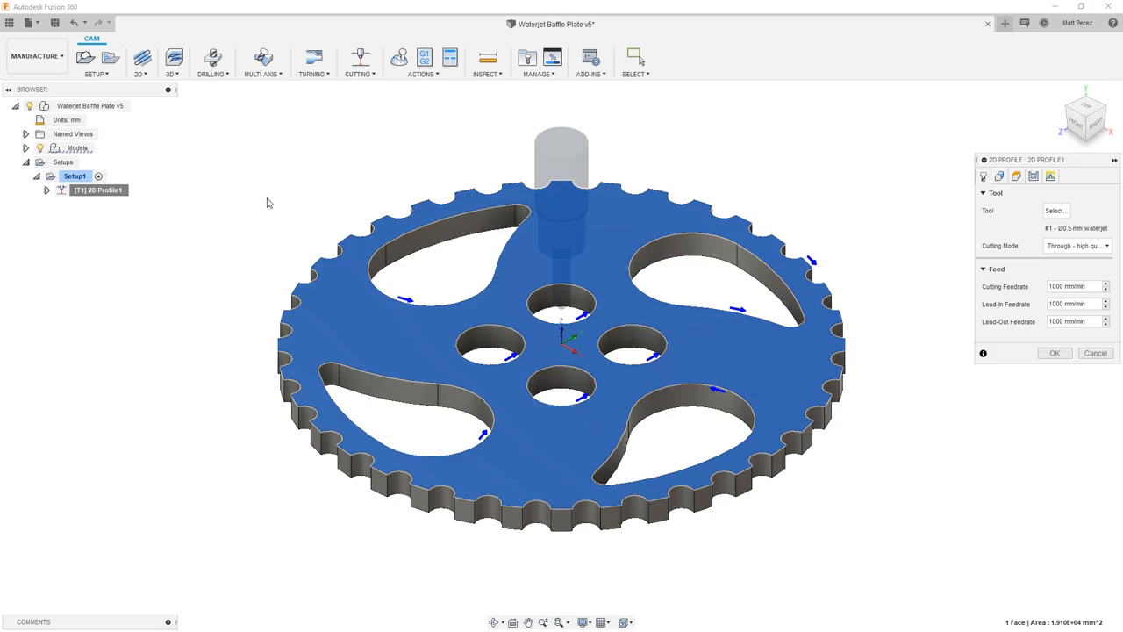
left_click(999, 177)
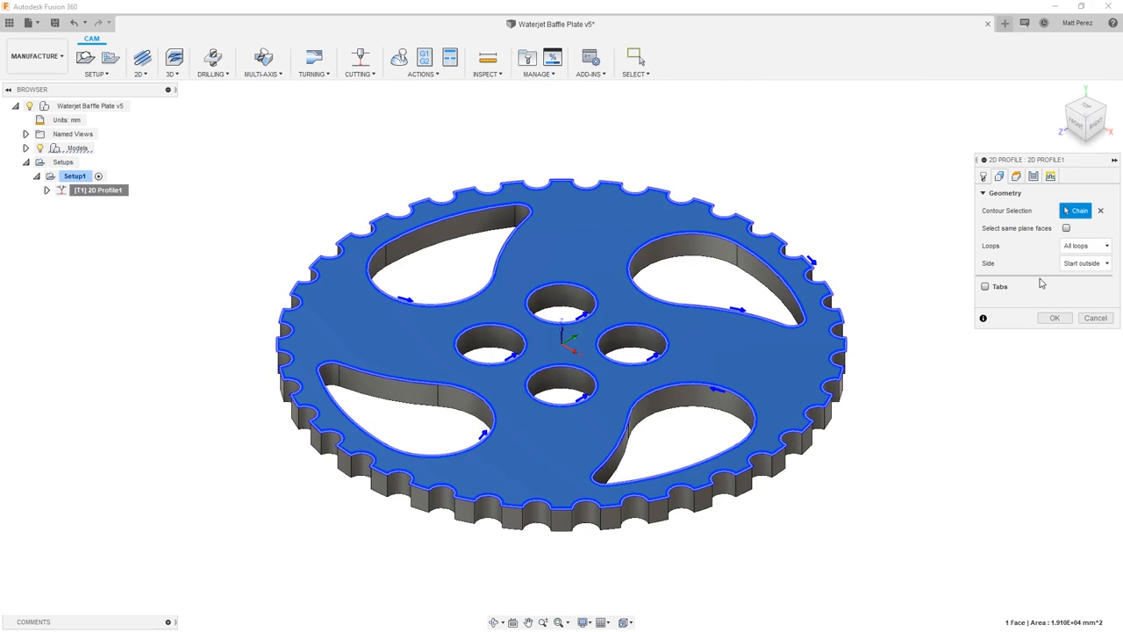
left_click(1018, 176)
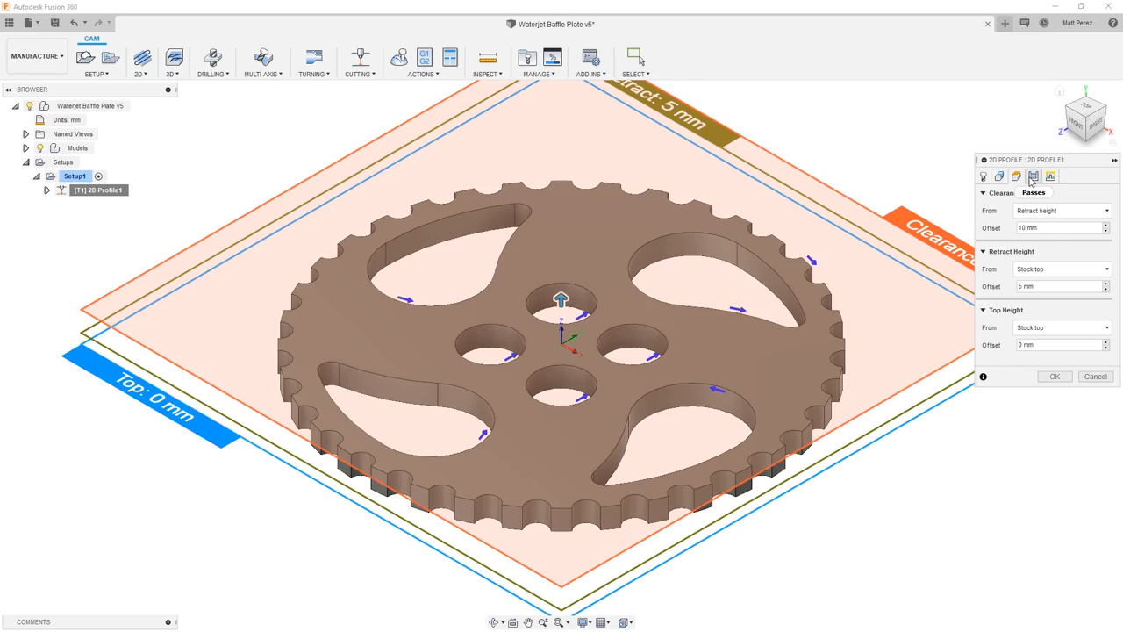
left_click(1033, 176)
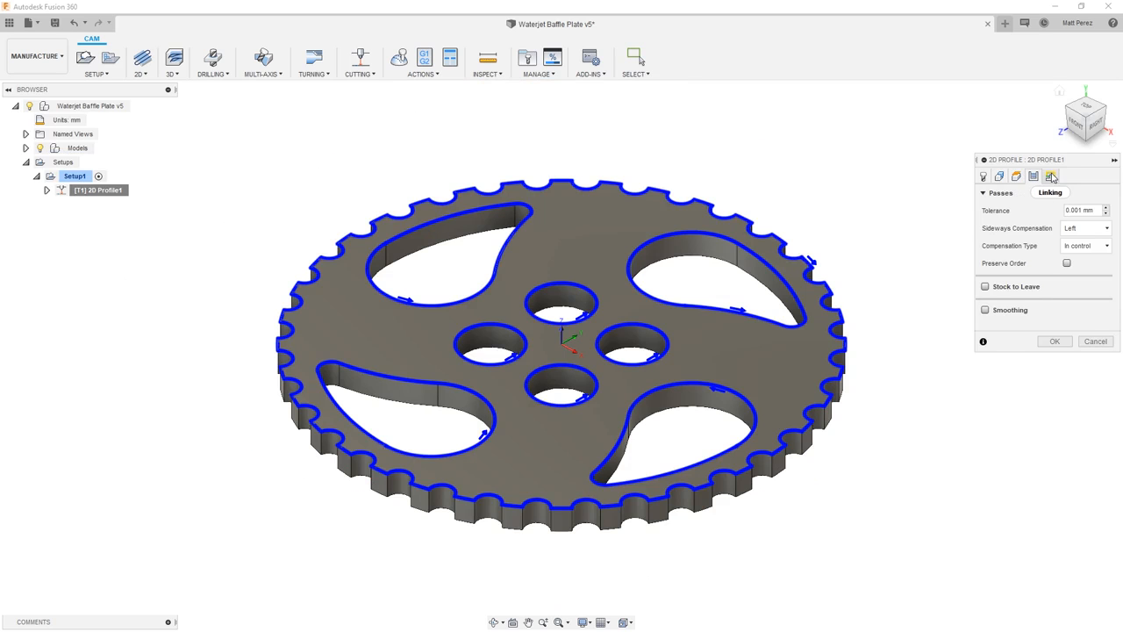
left_click(1051, 177)
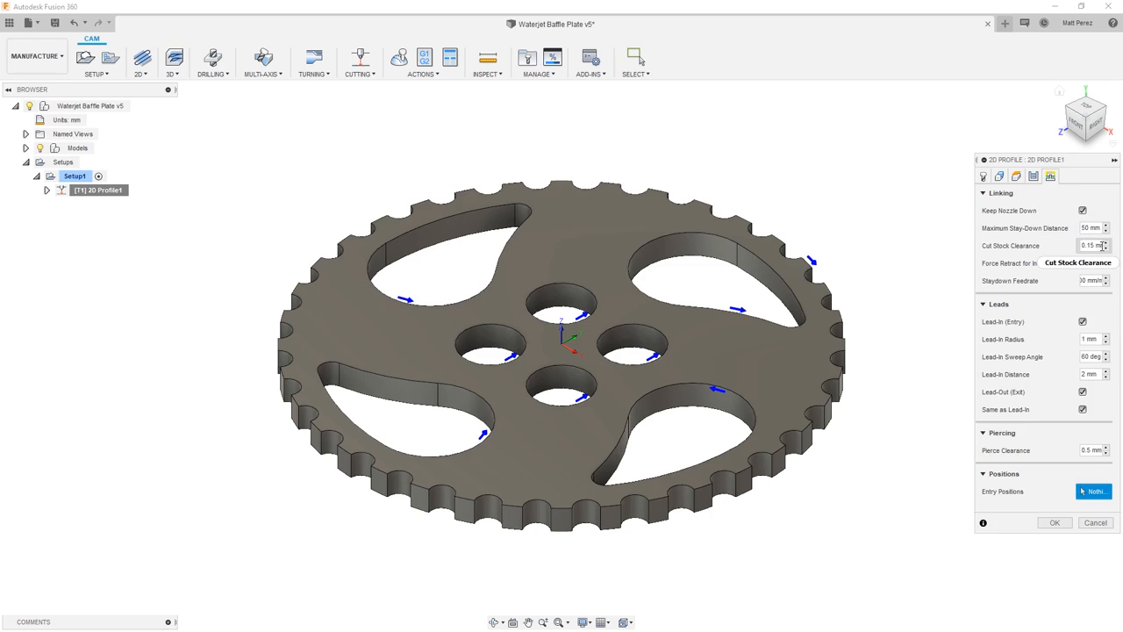
mouse_move(1103, 245)
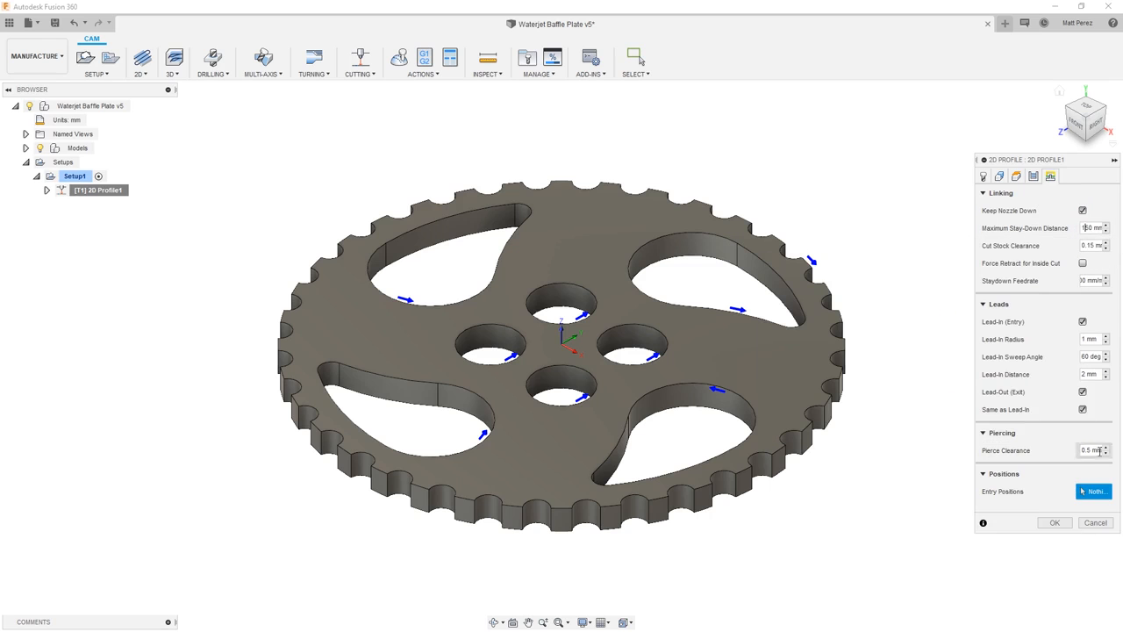
left_click(1054, 522)
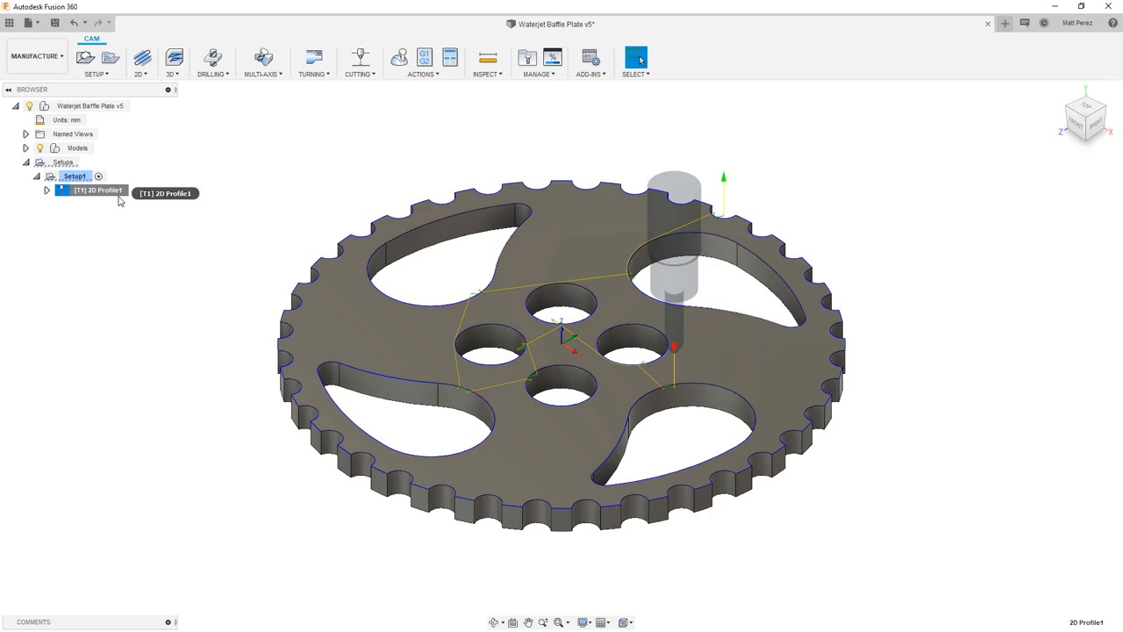
- Simulate the regenerated 2D Profile toolpath and slow the playback to follow the nozzle's linking moves between the cutouts
middle_click_drag(601, 469, 576, 427, "shift")
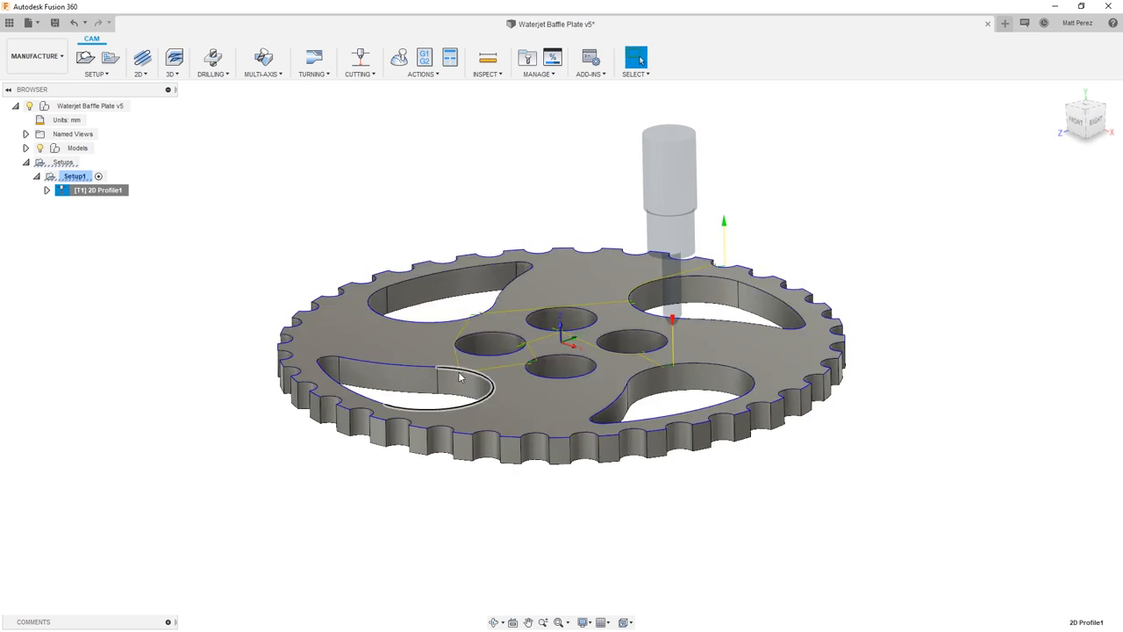
left_click(399, 58)
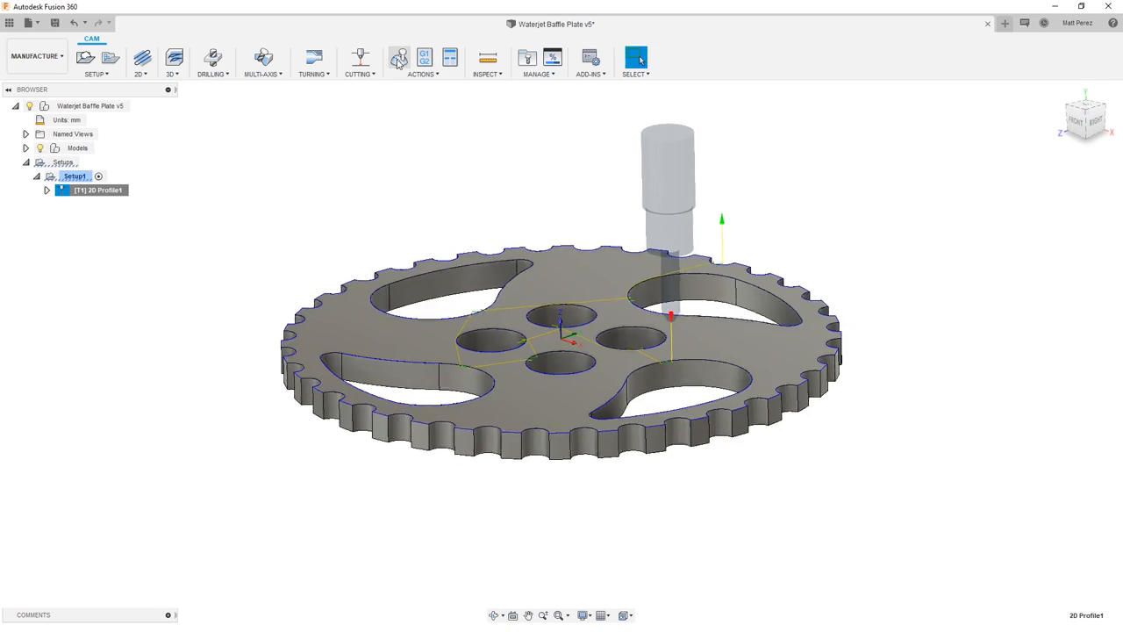
left_click(629, 576)
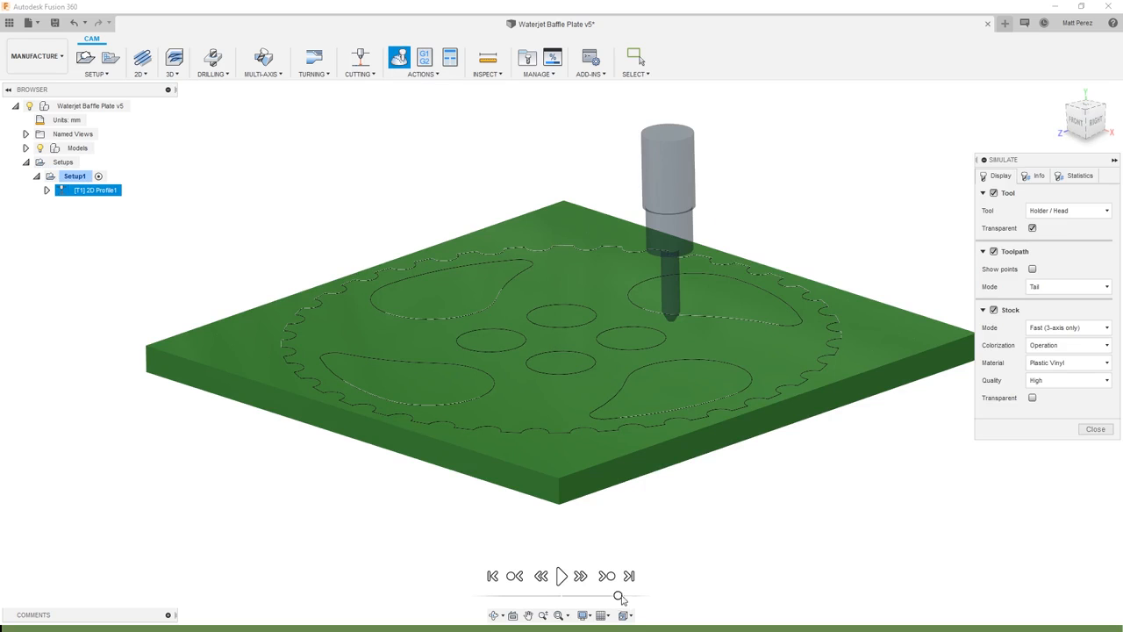
left_click(559, 581)
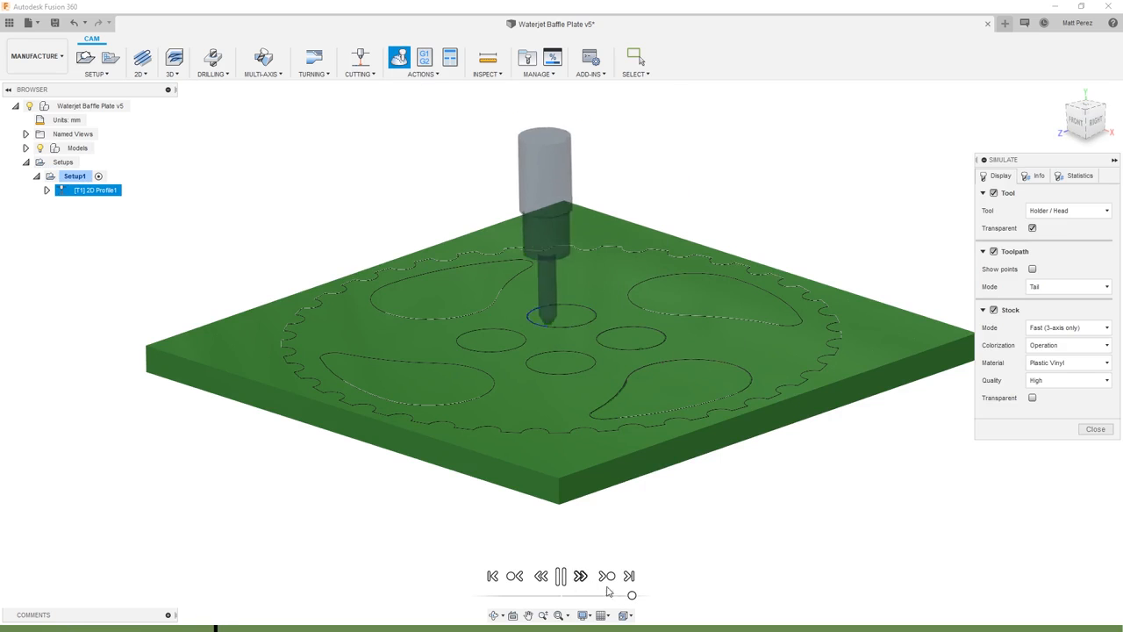
left_click_drag(632, 598, 597, 597)
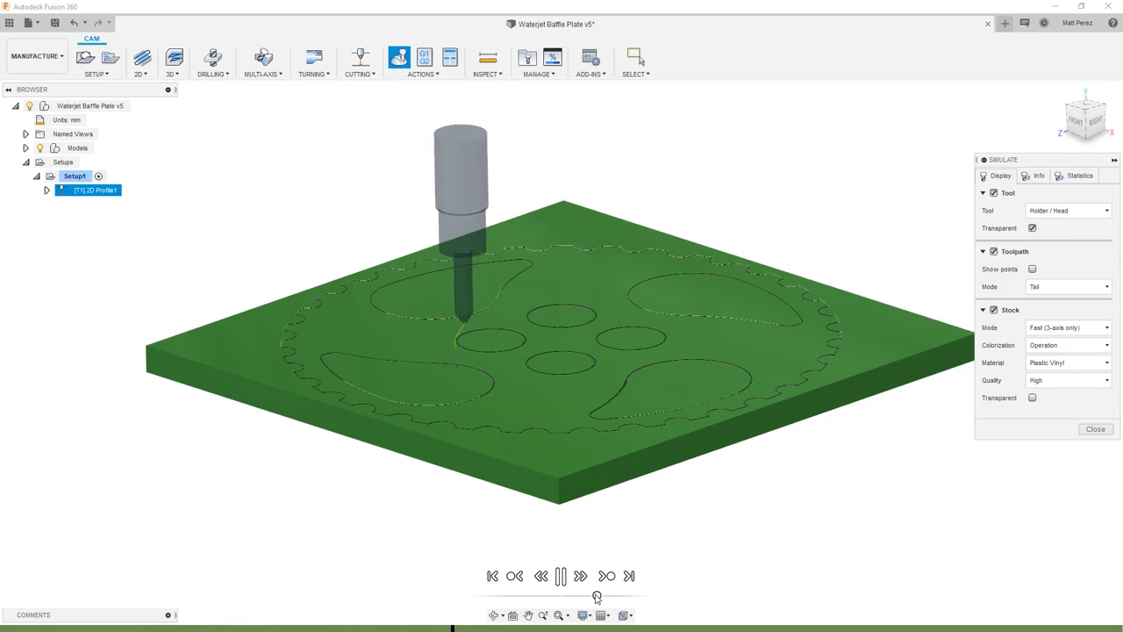
- Inspect the nozzle height and the outer toothed contour cut at a faster playback speed, then close the simulation and restore the home view
middle_click_drag(559, 476, 562, 468, "shift")
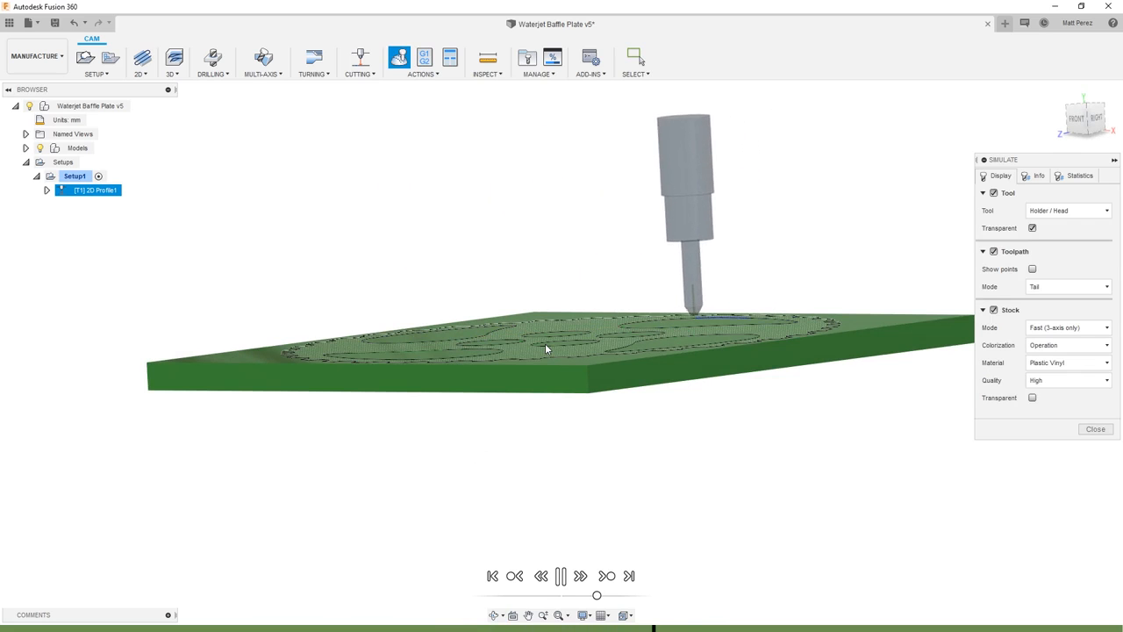
middle_click_drag(642, 364, 653, 403, "shift")
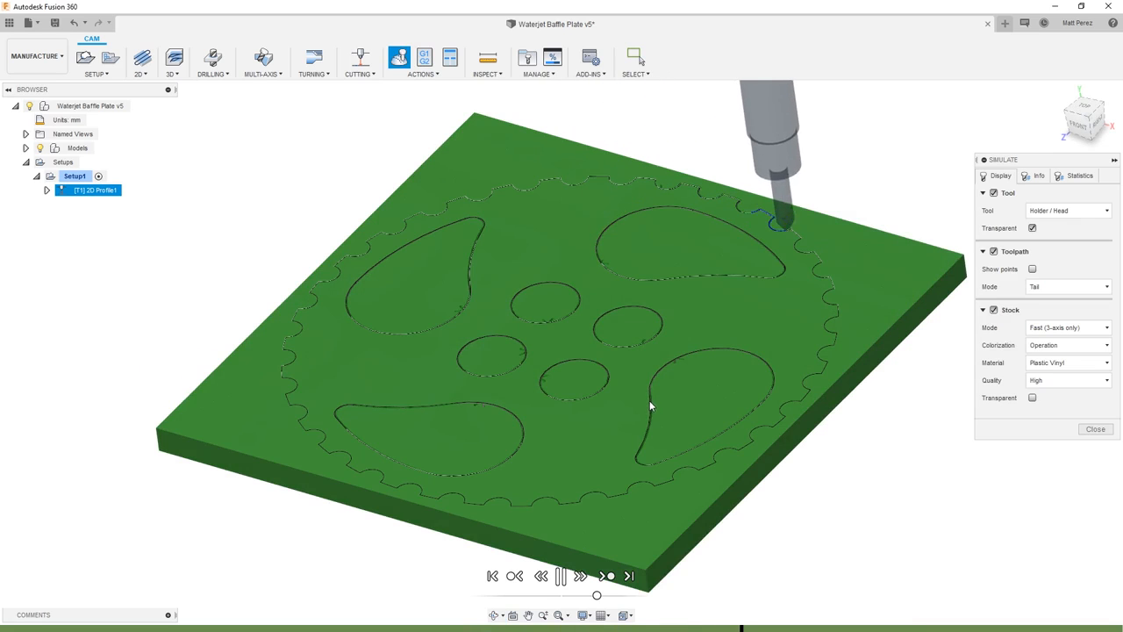
left_click_drag(598, 595, 625, 596)
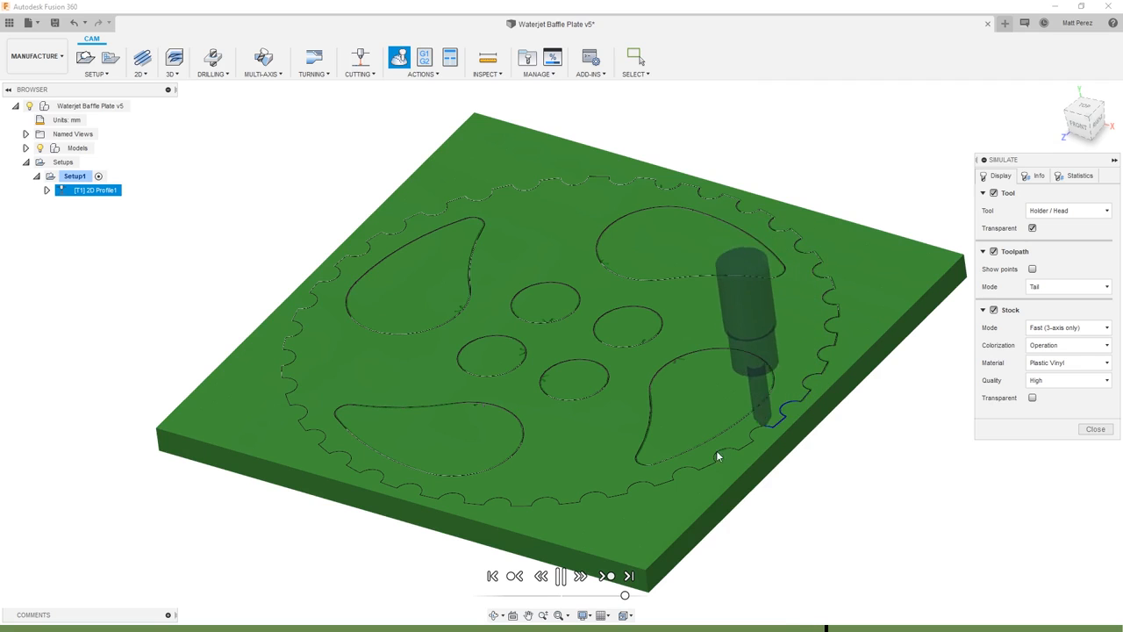
scroll(676, 364, "up", 3)
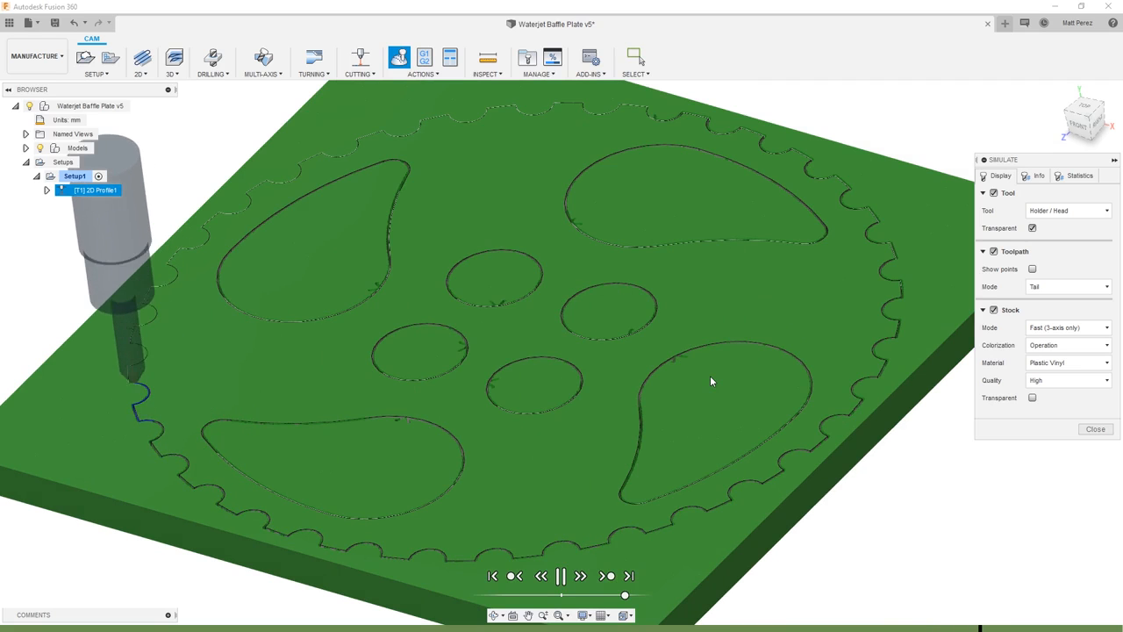
left_click(1095, 429)
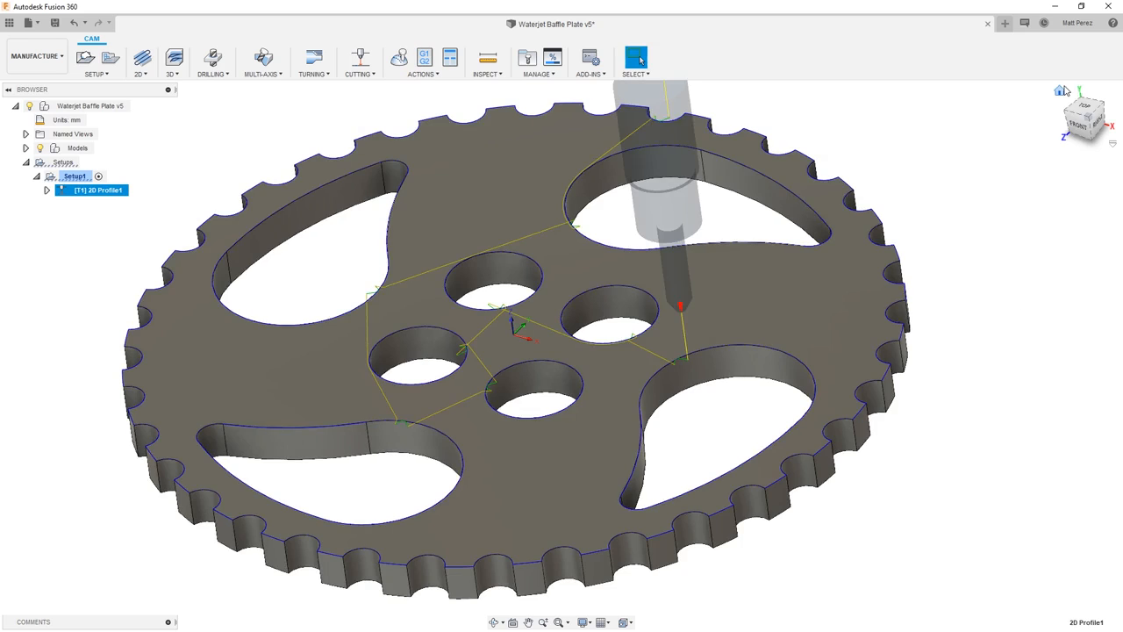
left_click(1061, 92)
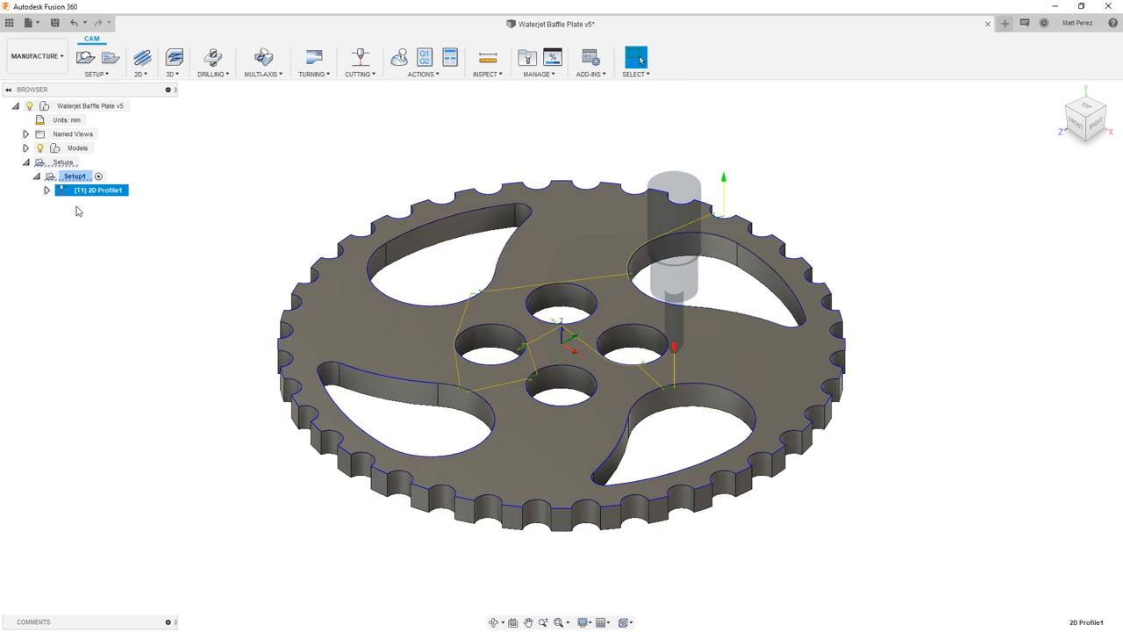
- Expand the 2D Profile operation's contents and check its machining time estimate, then close the estimate
left_click(45, 191)
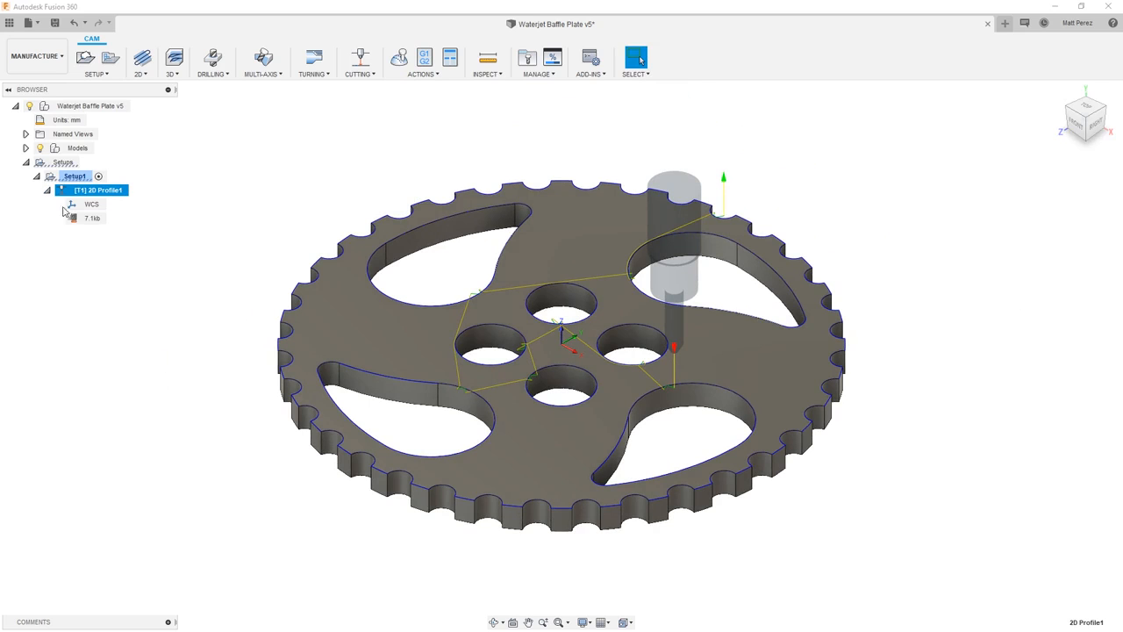
left_click(95, 205)
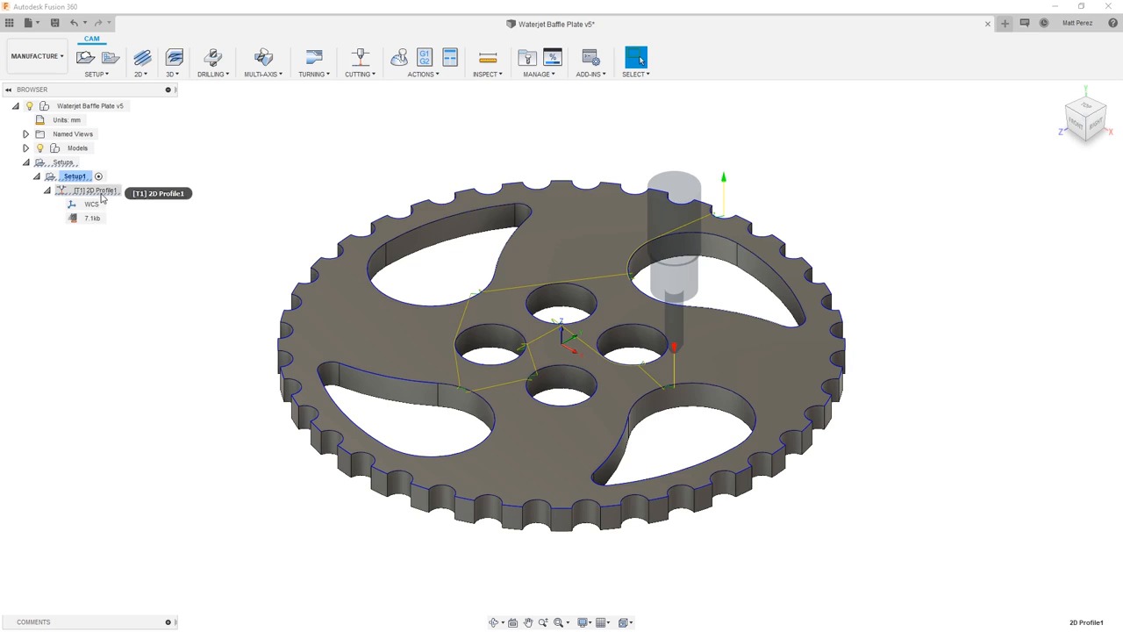
right_click(102, 191)
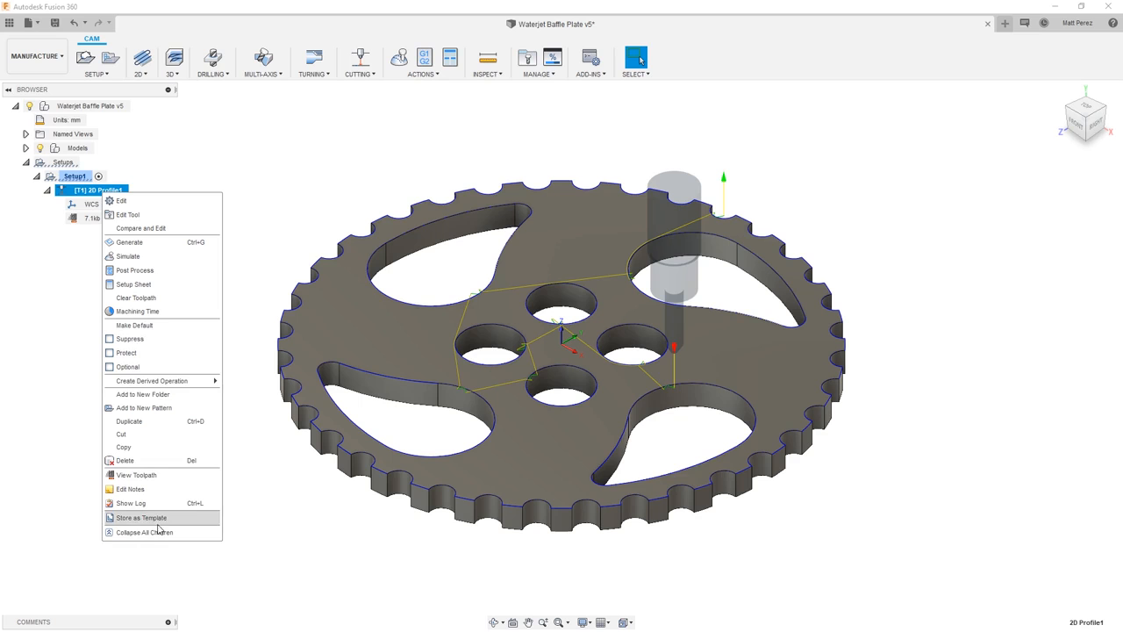
left_click(151, 312)
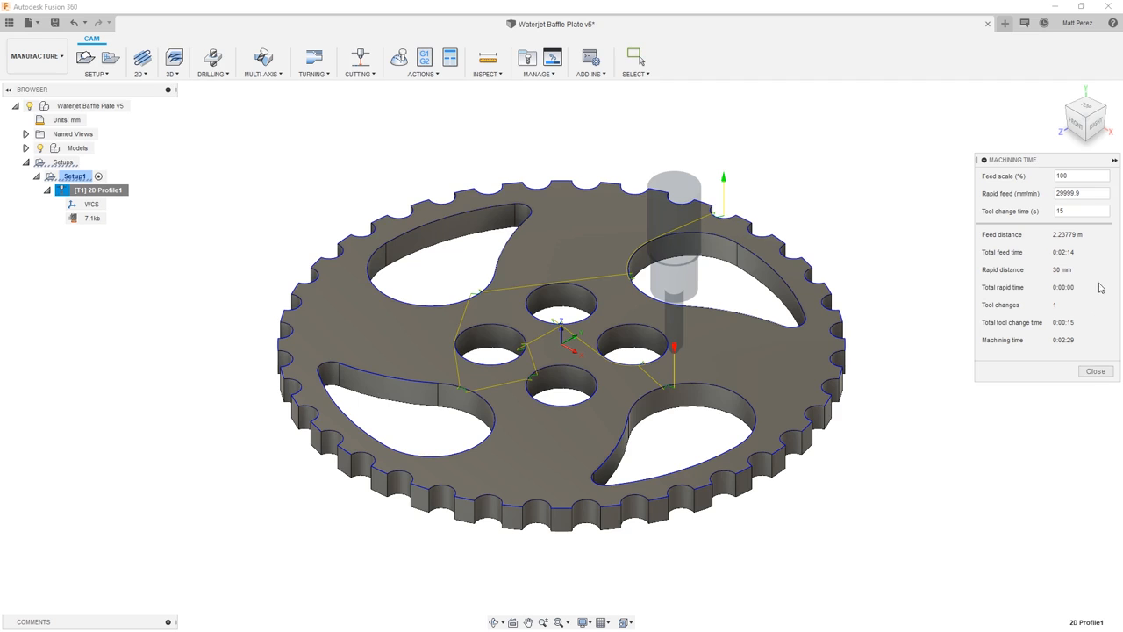
left_click(1095, 371)
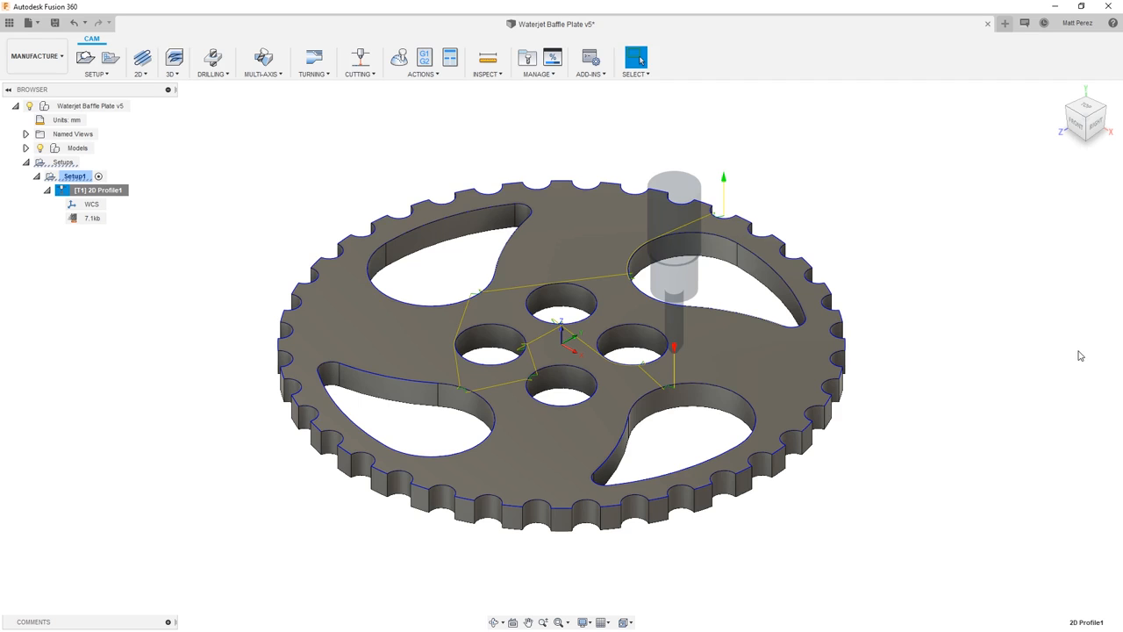